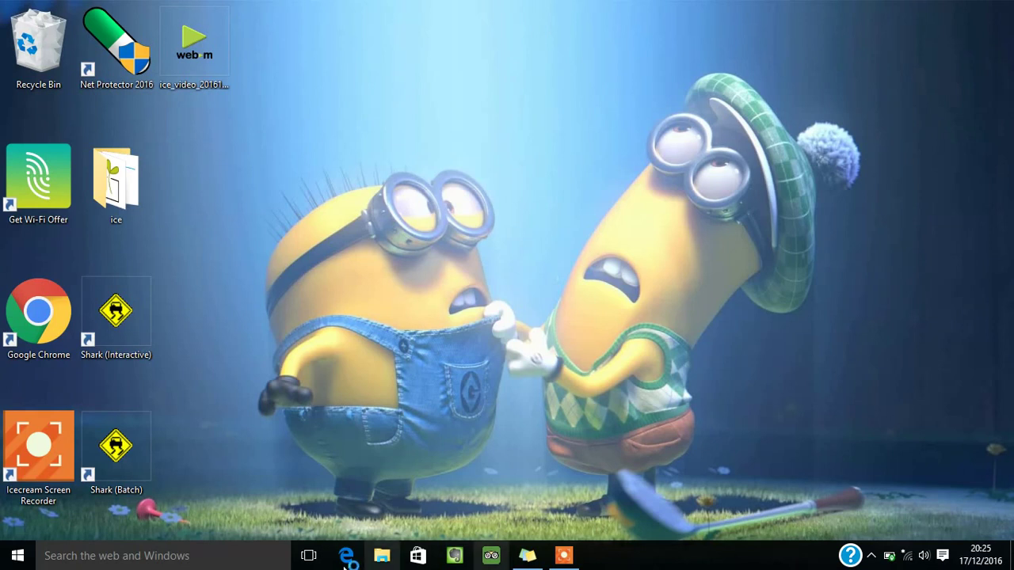
- Launch Lotus Suspension Analysis with Shark (Interactive) and enlarge the empty 3D display to fill the workspace
{"action": "double_click", "coordinate": [118, 320]}
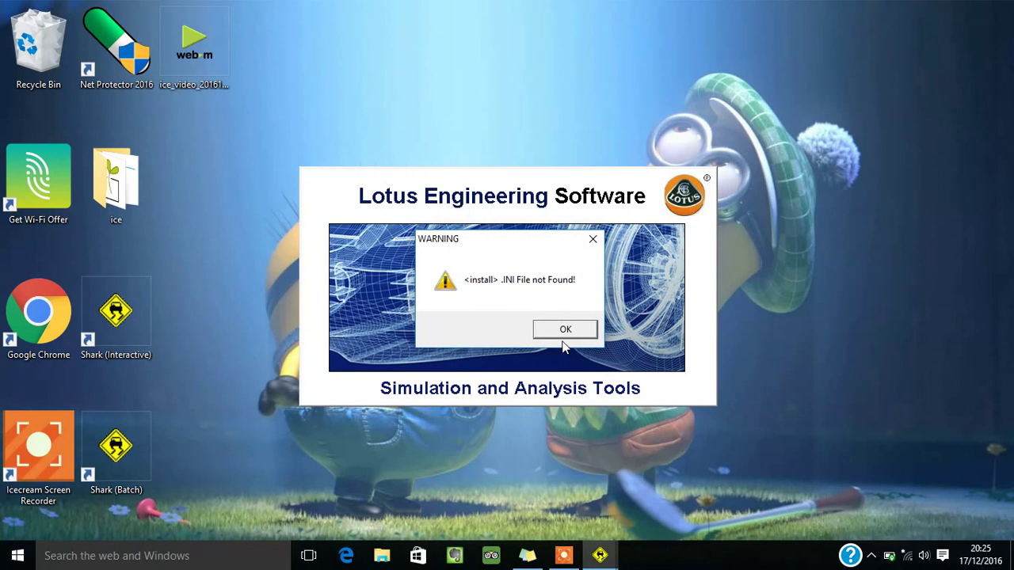
{"action": "left_click", "coordinate": [565, 330]}
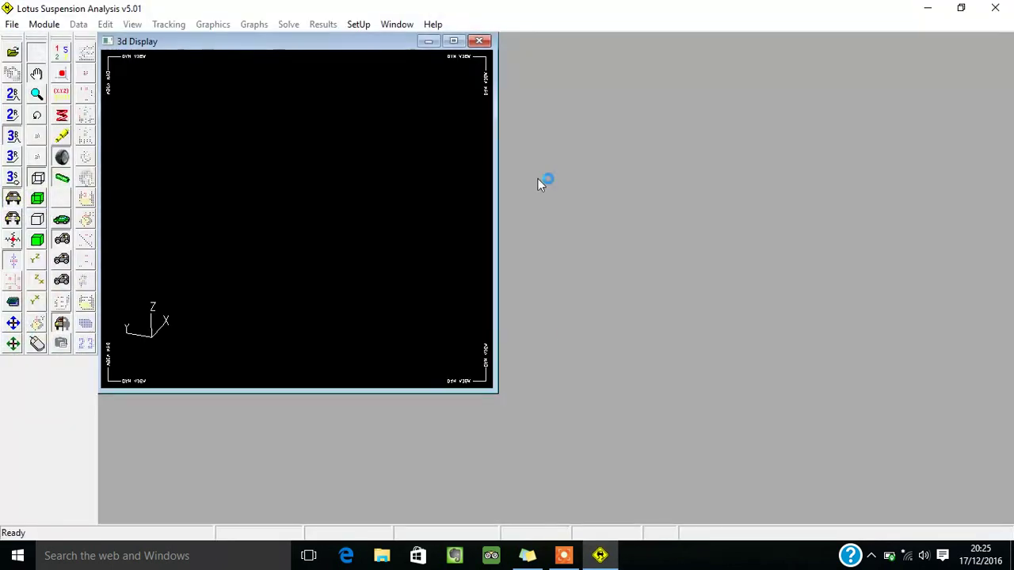
{"action": "left_click", "coordinate": [453, 40]}
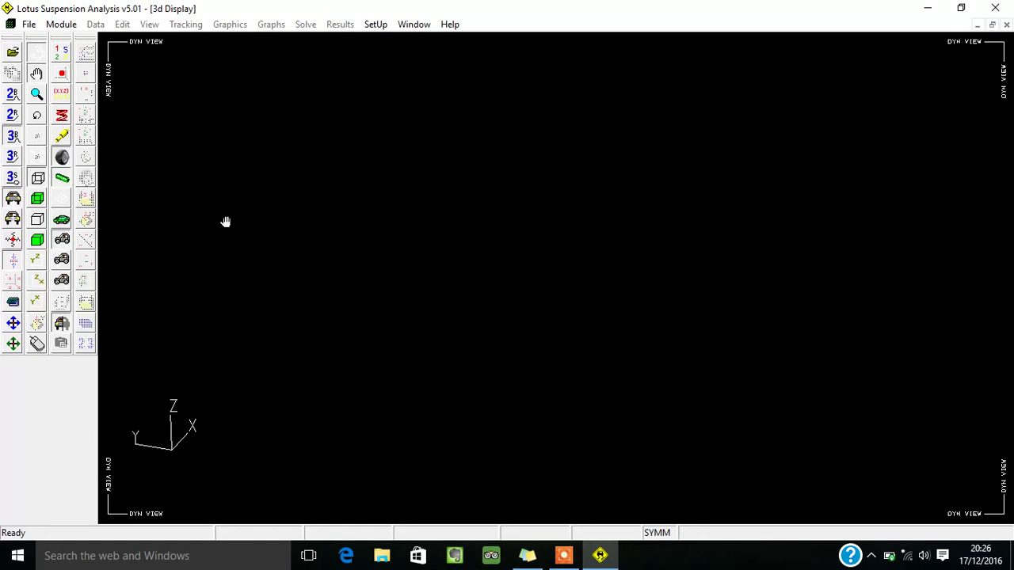
- Start a new 3D model with both front and rear suspension enabled and Steering Rack as the steering type
{"action": "left_click", "coordinate": [30, 24]}
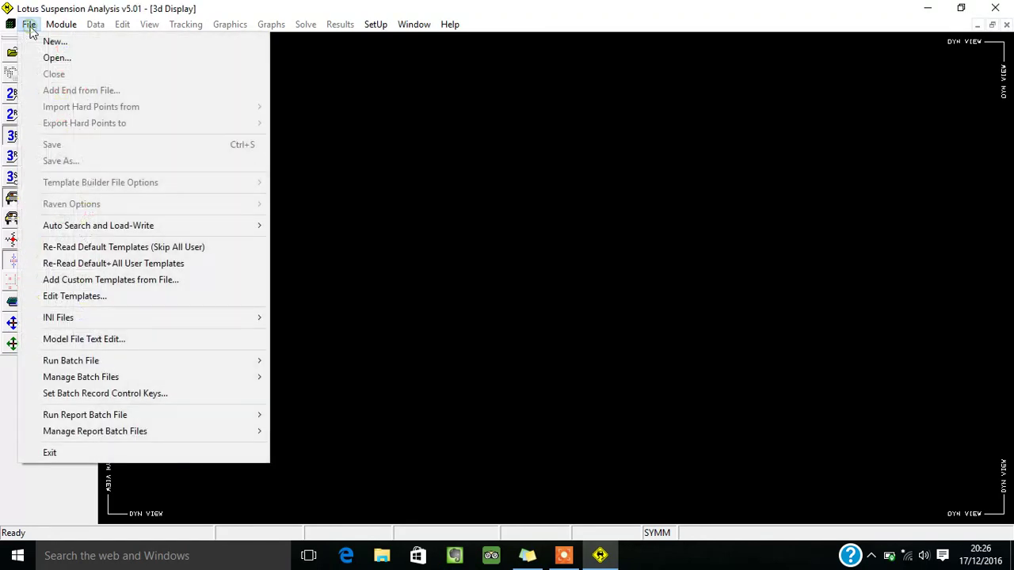
{"action": "left_click", "coordinate": [48, 41]}
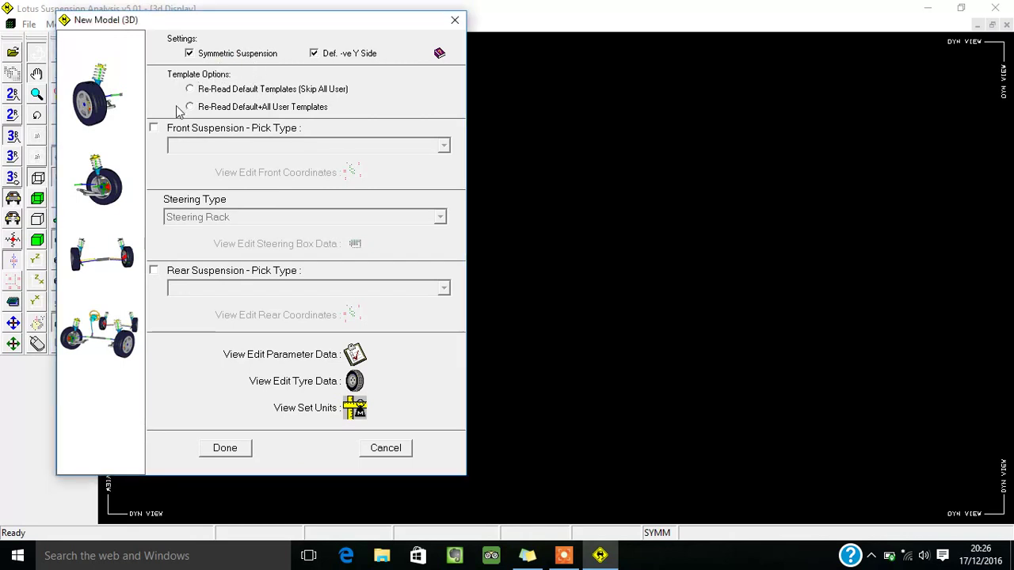
{"action": "left_click", "coordinate": [153, 129]}
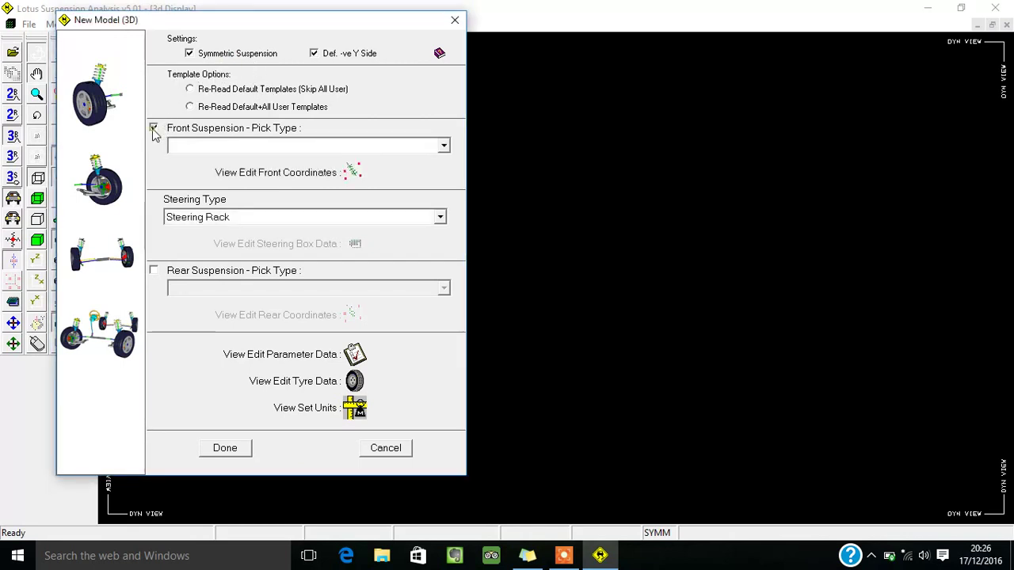
{"action": "left_click", "coordinate": [154, 272]}
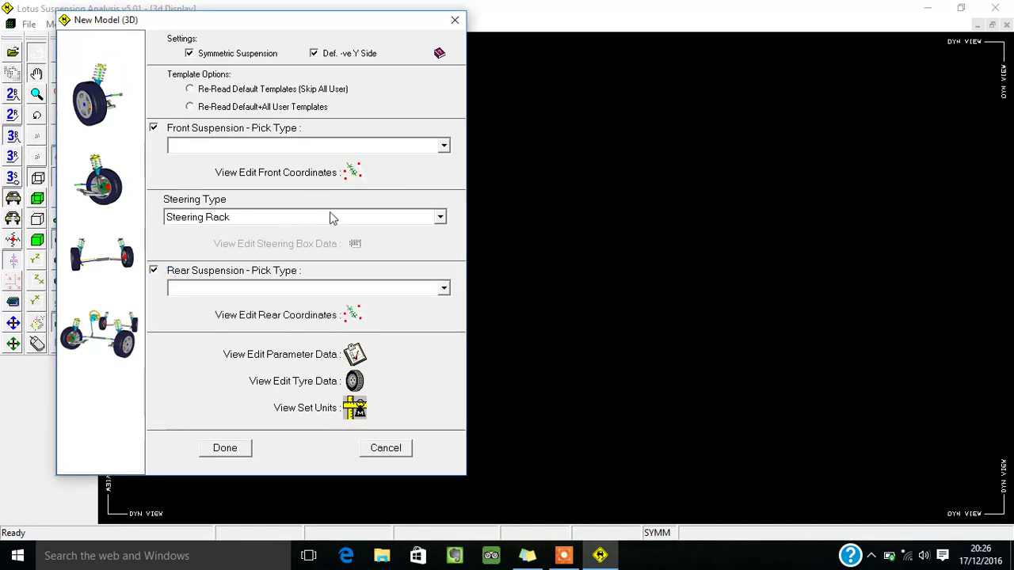
{"action": "left_click", "coordinate": [441, 218]}
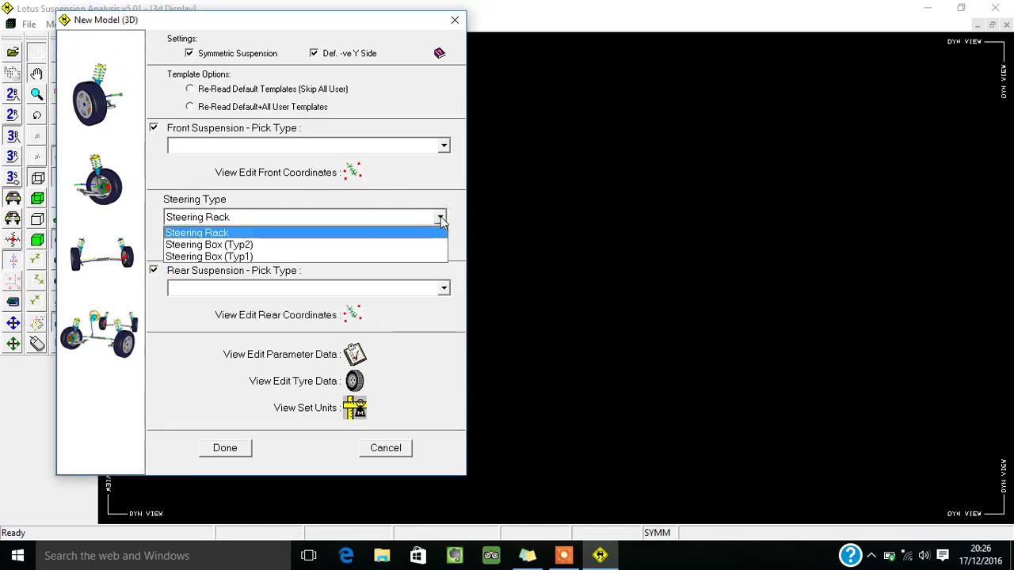
{"action": "left_click", "coordinate": [426, 233]}
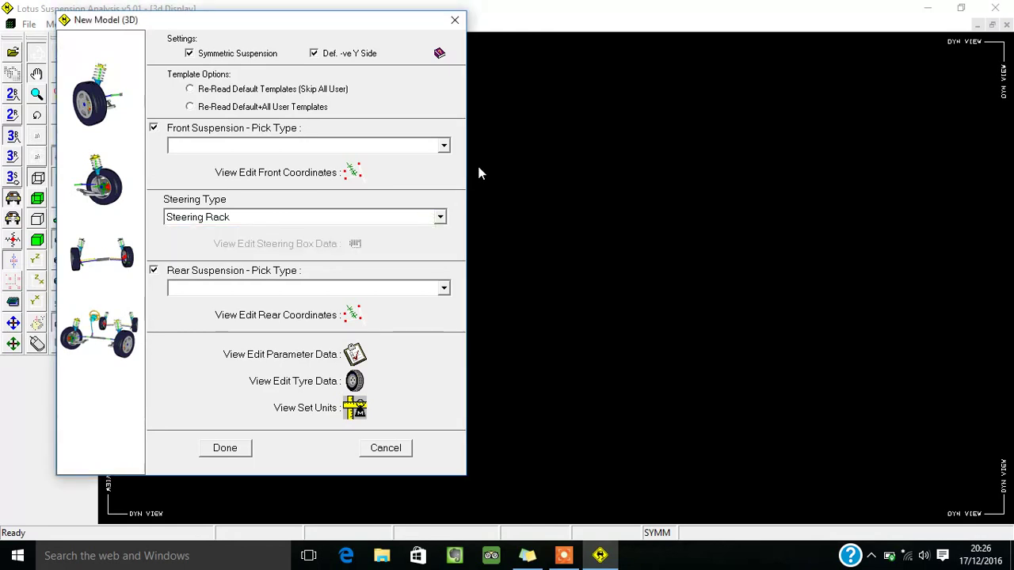
- Set the front suspension to Type 1: Double Wishbone, damper to lower wishbone
{"action": "left_click", "coordinate": [445, 147]}
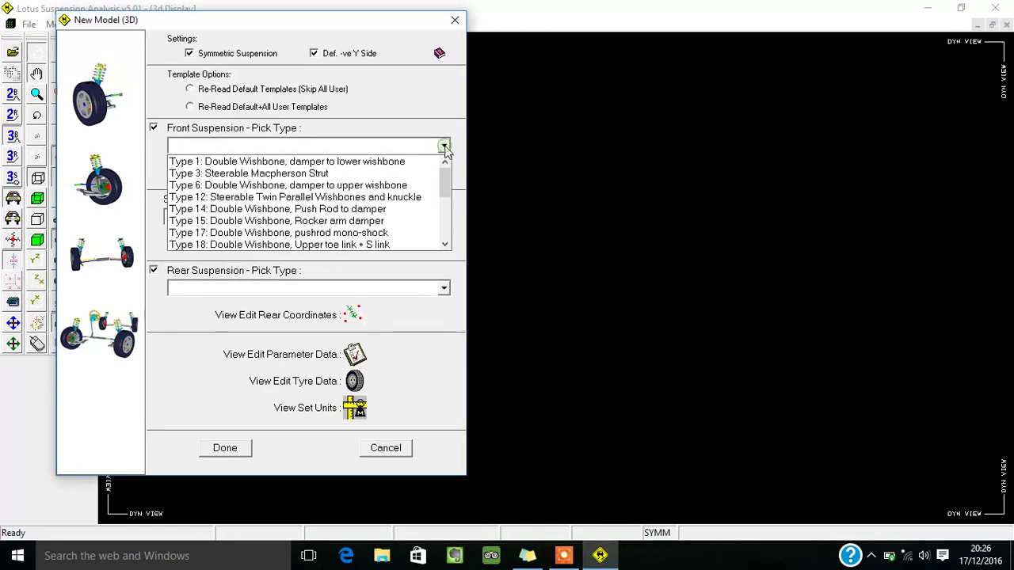
{"action": "scroll", "coordinate": [452, 194], "scroll_direction": "down", "scroll_amount": 5}
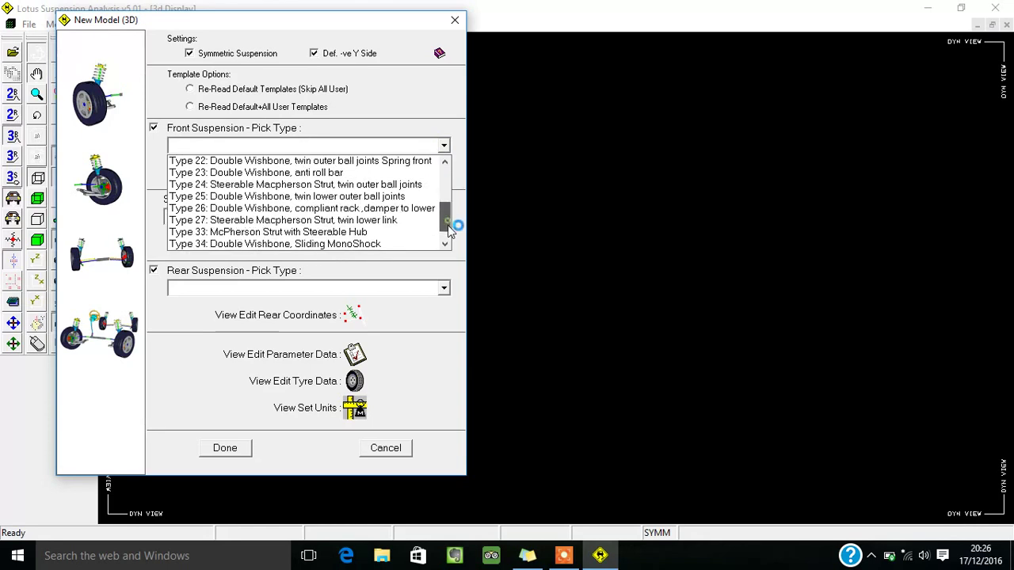
{"action": "left_click", "coordinate": [455, 228]}
{"action": "left_click", "coordinate": [444, 145]}
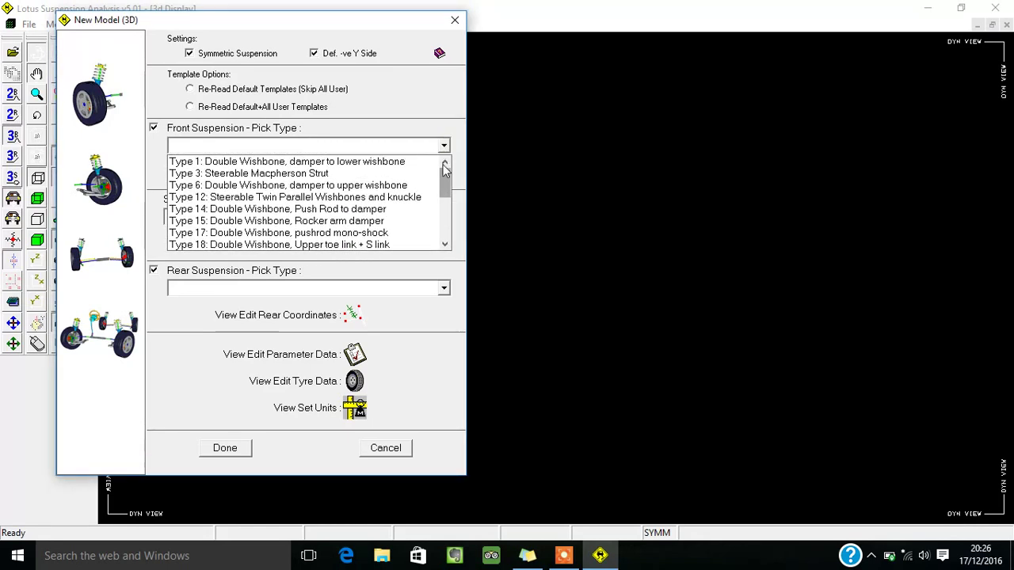
{"action": "key", "text": "Down"}
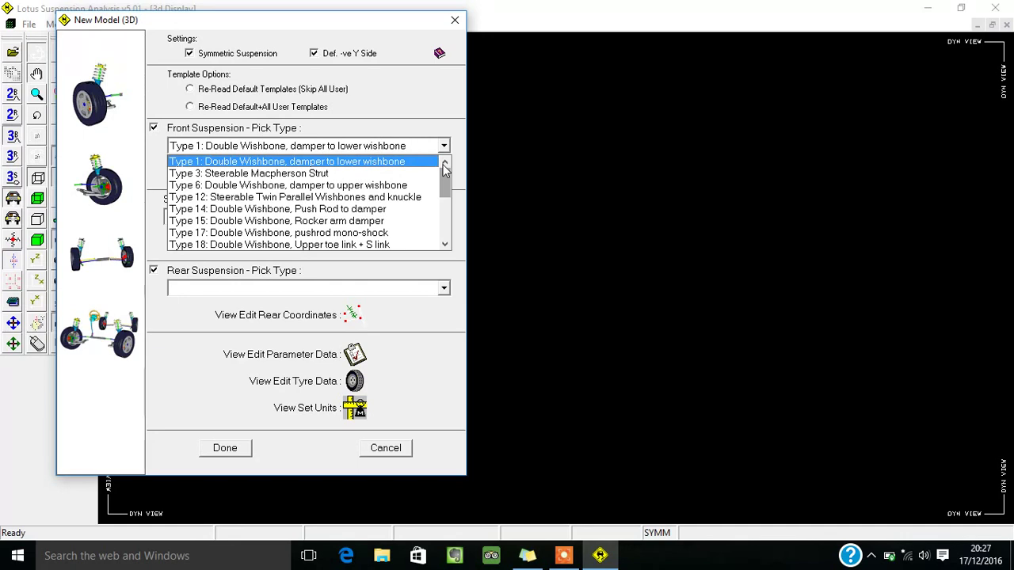
{"action": "key", "text": "Return"}
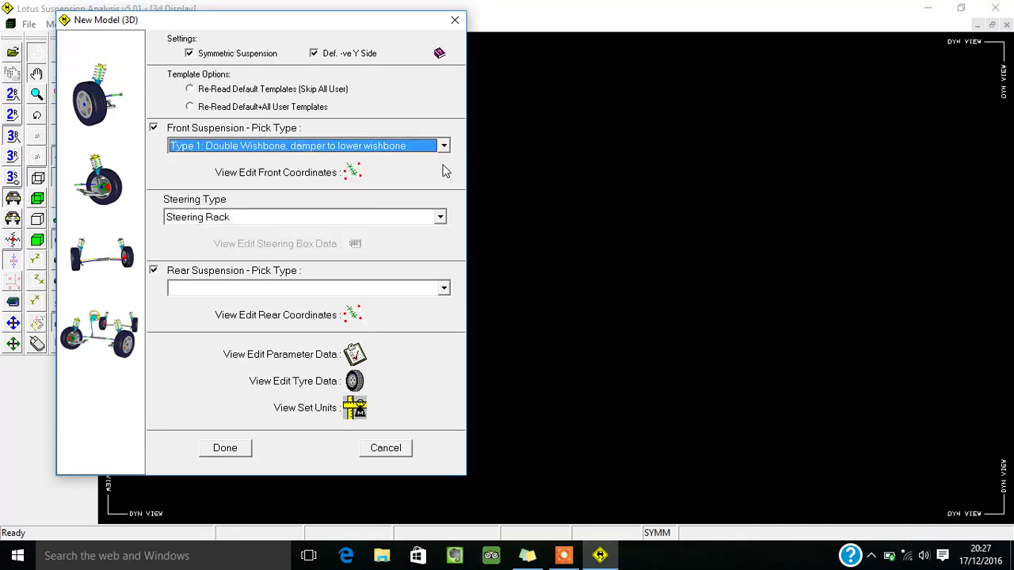
- Set the rear suspension to Type 6: Double Wishbone, damper to upper wishbone
{"action": "left_click", "coordinate": [445, 297]}
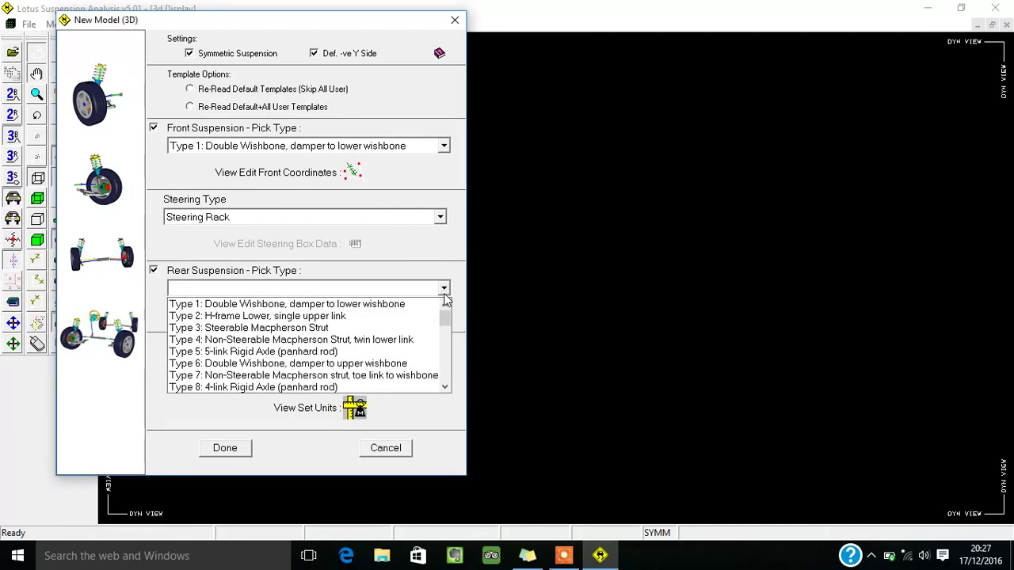
{"action": "key", "text": "Down"}
{"action": "key", "text": "Down"}
{"action": "key", "text": "Down"}
{"action": "key", "text": "Down"}
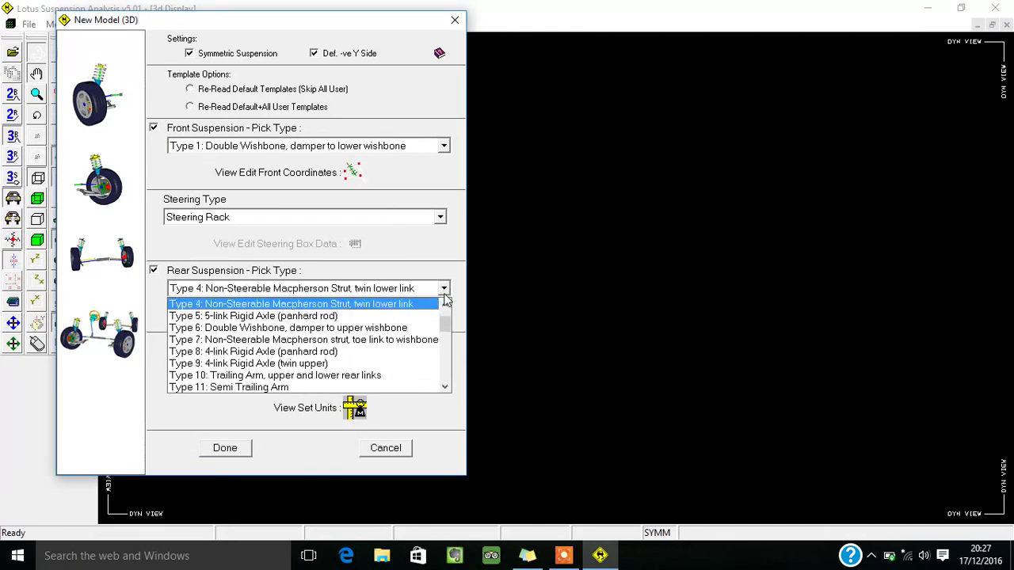
{"action": "key", "text": "Down"}
{"action": "key", "text": "Down"}
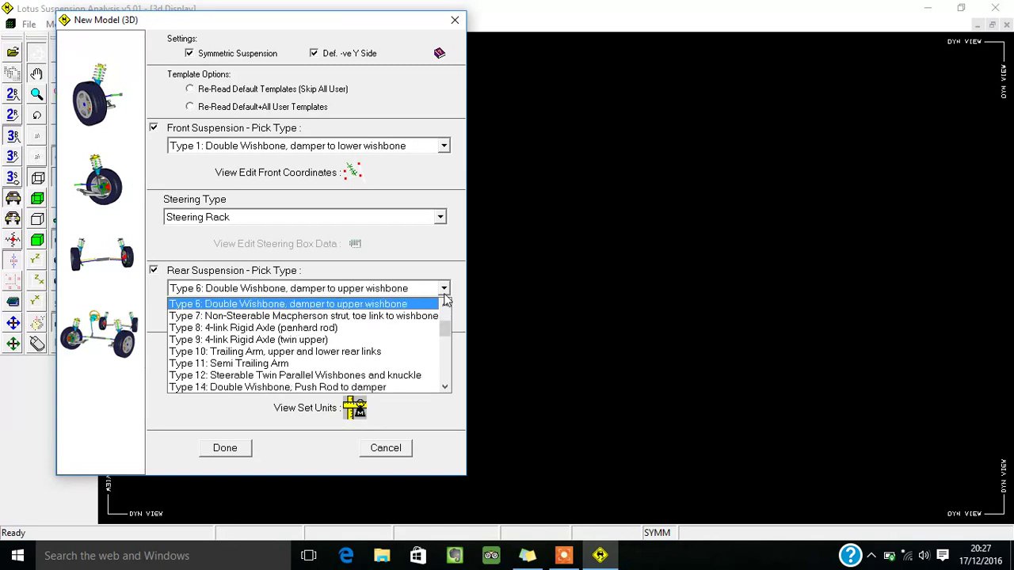
{"action": "key", "text": "Return"}
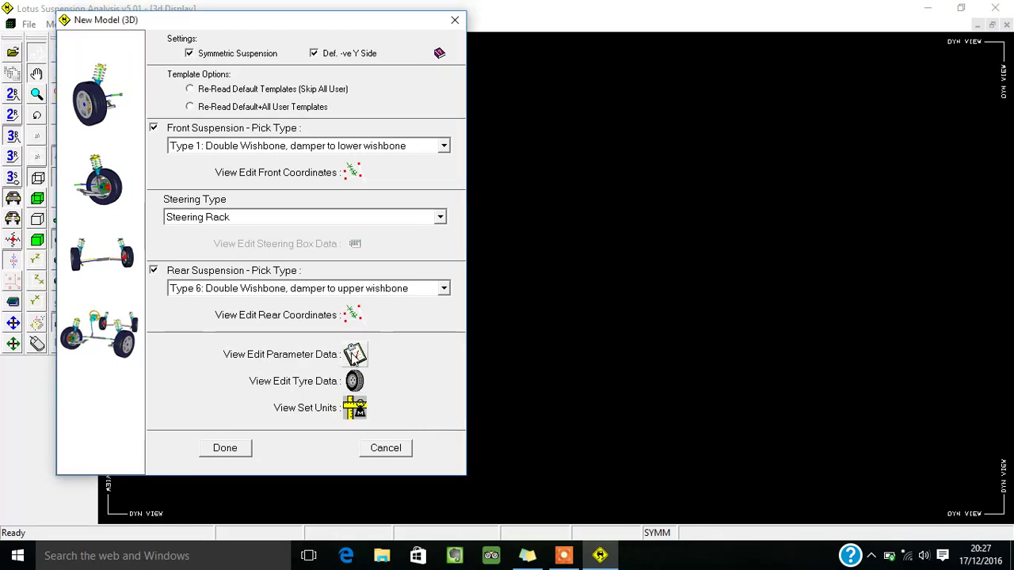
- Review the new model's 3D parameters, from bump travel down to drive shaft joint radius, and accept them without edits
{"action": "left_click", "coordinate": [354, 355]}
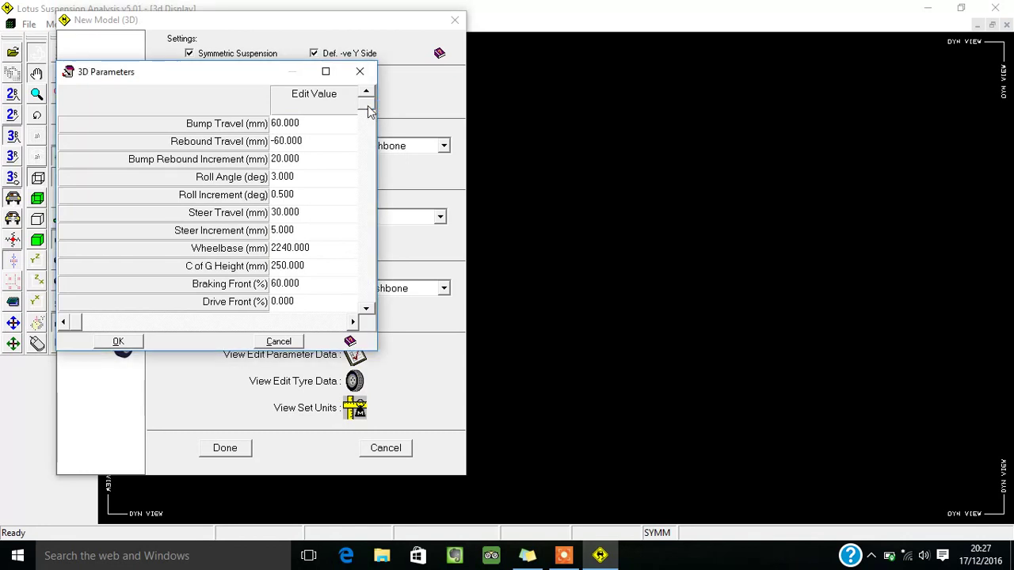
{"action": "mouse_move", "coordinate": [367, 105]}
{"action": "left_mouse_down"}
{"action": "mouse_move", "coordinate": [369, 135]}
{"action": "mouse_move", "coordinate": [367, 95]}
{"action": "mouse_move", "coordinate": [370, 136]}
{"action": "mouse_move", "coordinate": [373, 111]}
{"action": "left_mouse_up"}
{"action": "left_click_drag", "start_coordinate": [373, 109], "coordinate": [370, 193]}
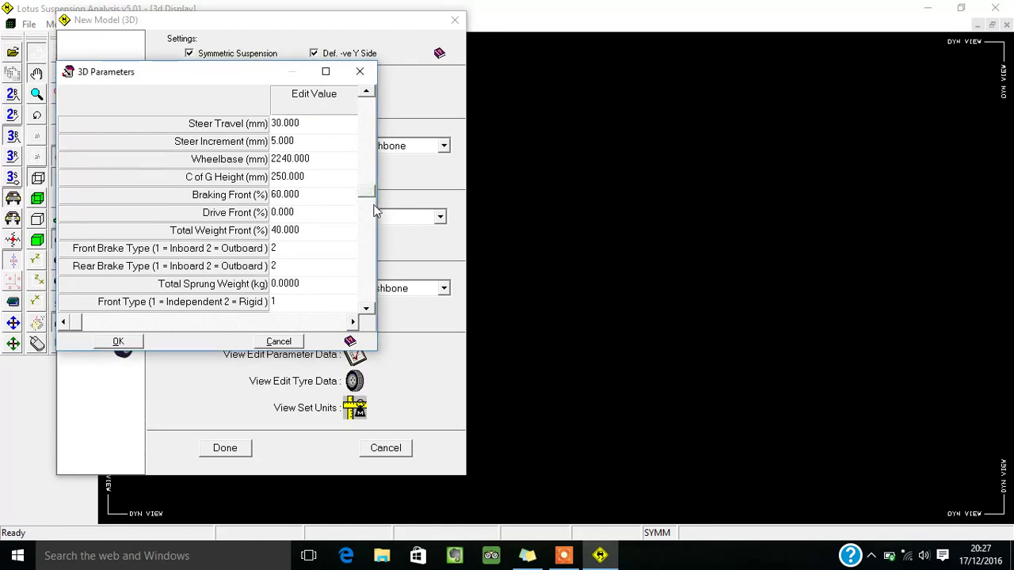
{"action": "left_click_drag", "start_coordinate": [374, 200], "coordinate": [367, 229]}
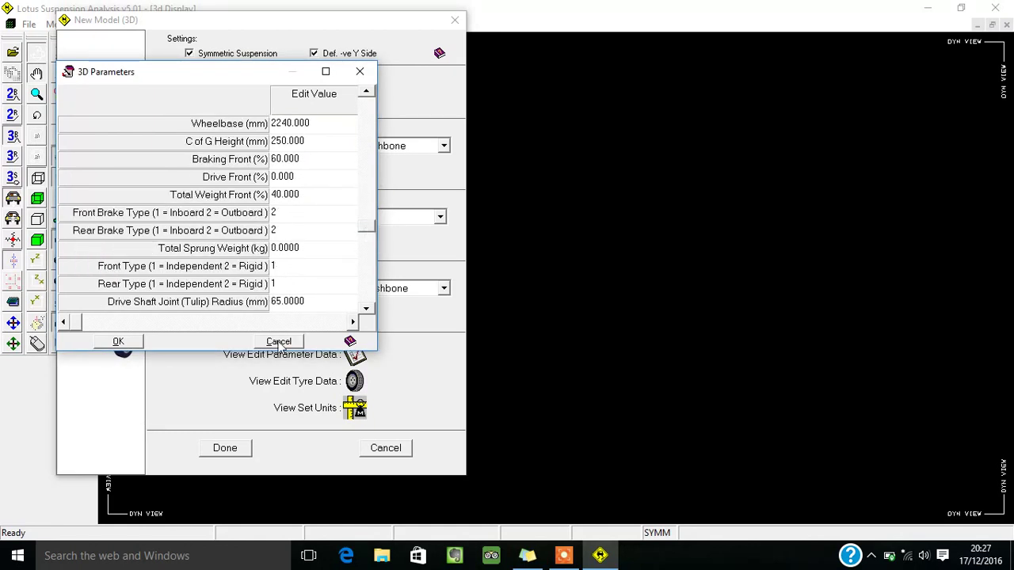
{"action": "left_click", "coordinate": [129, 342]}
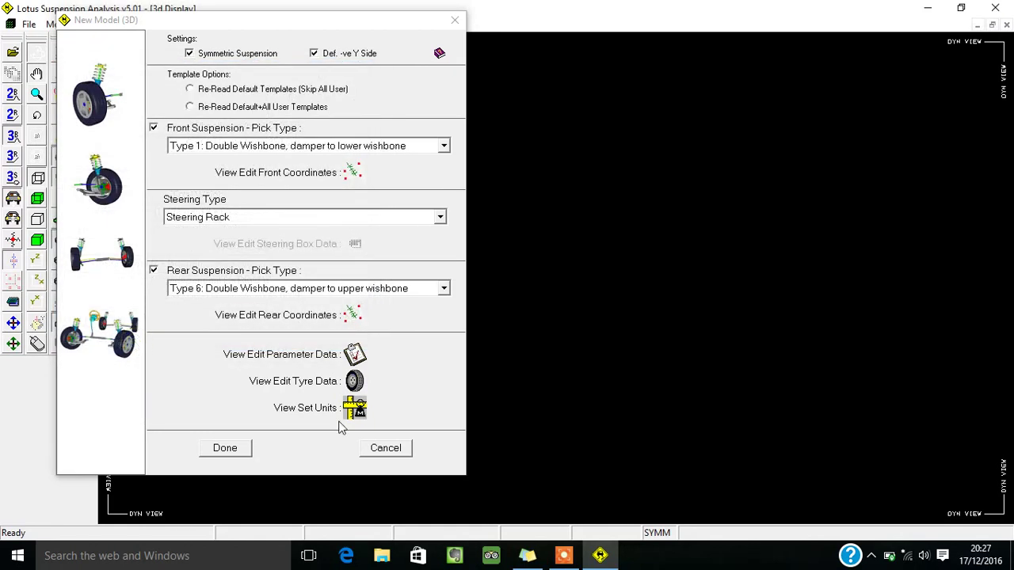
- Review the tyre properties and the available tyre display styles, keeping Default, and accept the data
{"action": "left_click", "coordinate": [354, 382]}
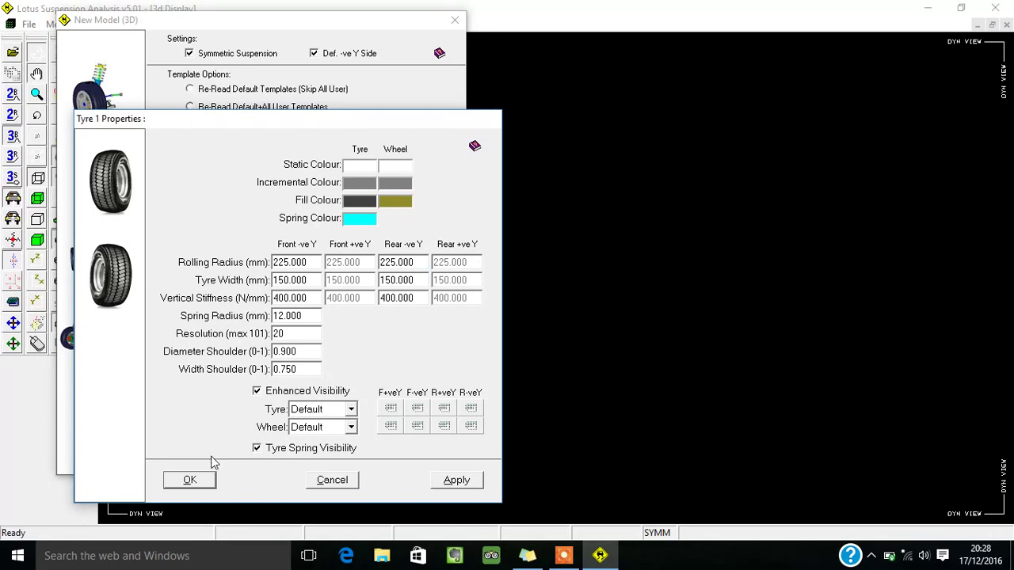
{"action": "left_click", "coordinate": [351, 410]}
{"action": "left_click", "coordinate": [351, 411]}
{"action": "left_click", "coordinate": [351, 410]}
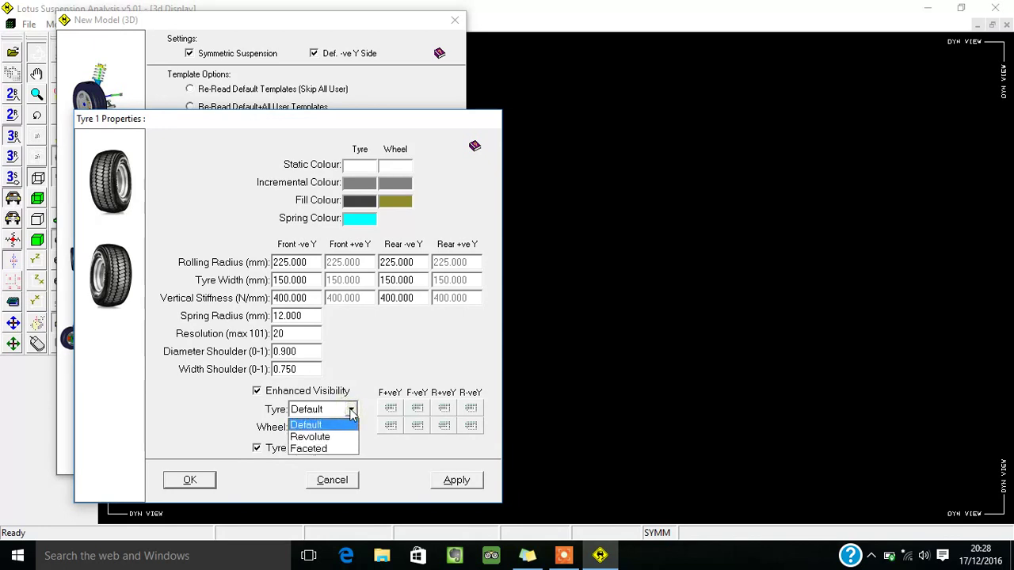
{"action": "left_click", "coordinate": [351, 411]}
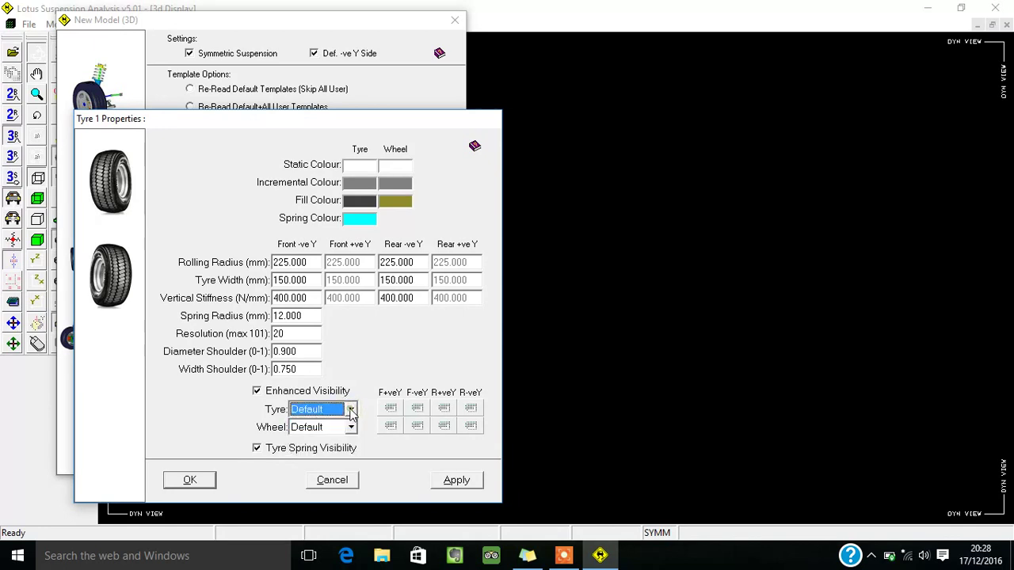
{"action": "left_click", "coordinate": [197, 483]}
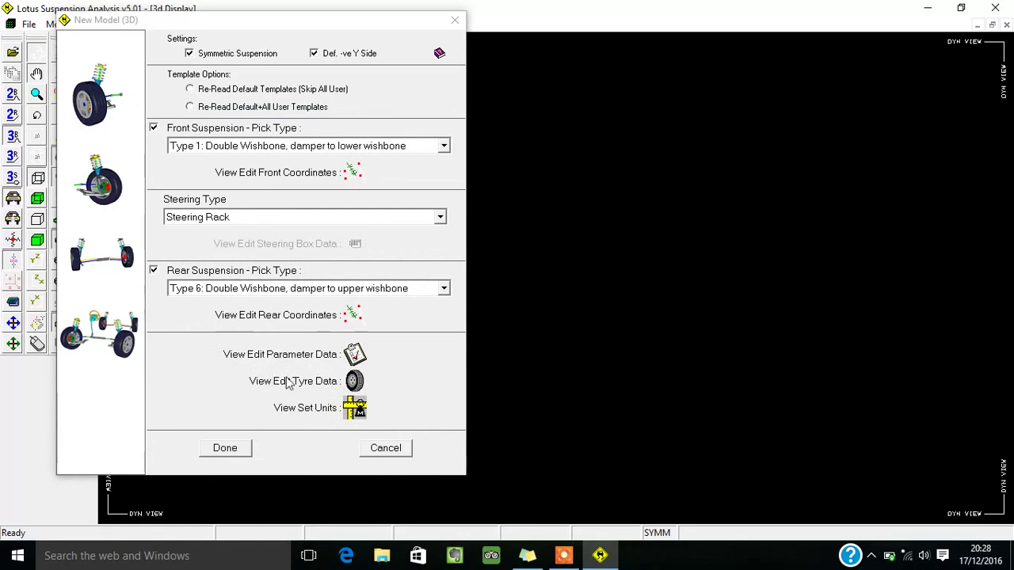
- Create the model from the chosen suspension settings and maximise its 3D display
{"action": "left_click", "coordinate": [225, 449]}
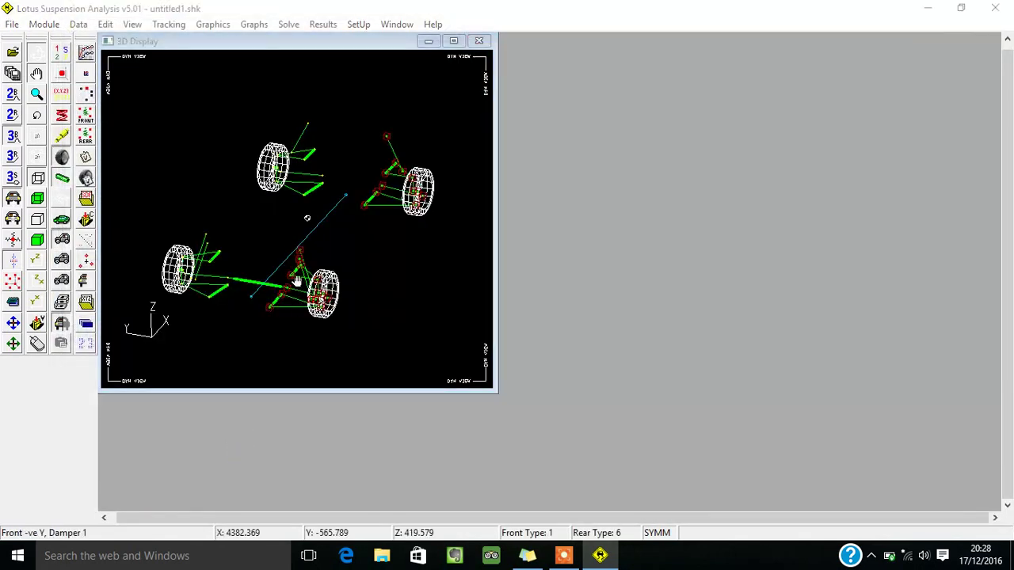
{"action": "left_click", "coordinate": [453, 41]}
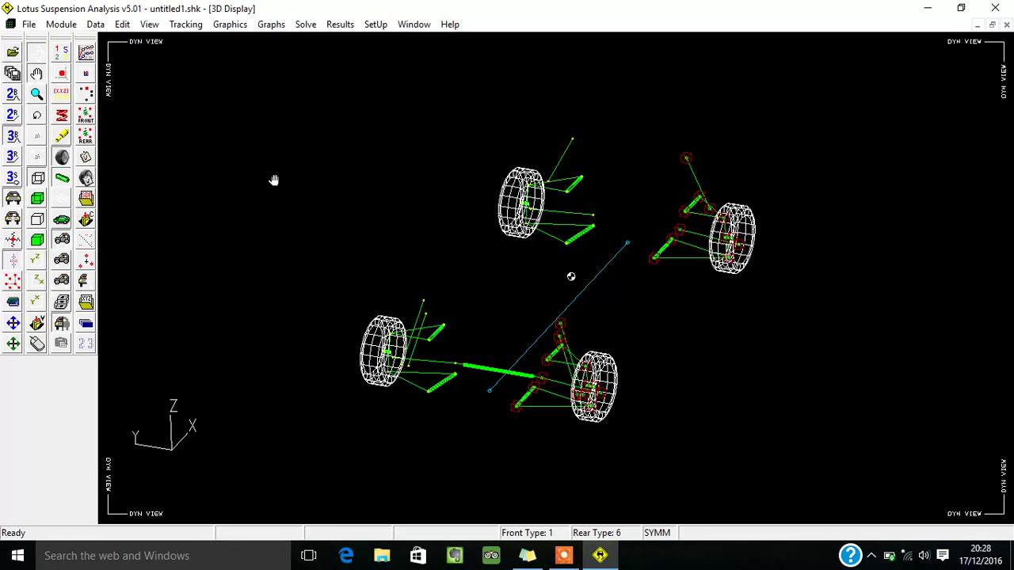
- Examine the full-vehicle suspension model in the 3D display by panning, zooming and rotating it
{"action": "left_click_drag", "start_coordinate": [549, 251], "coordinate": [568, 240]}
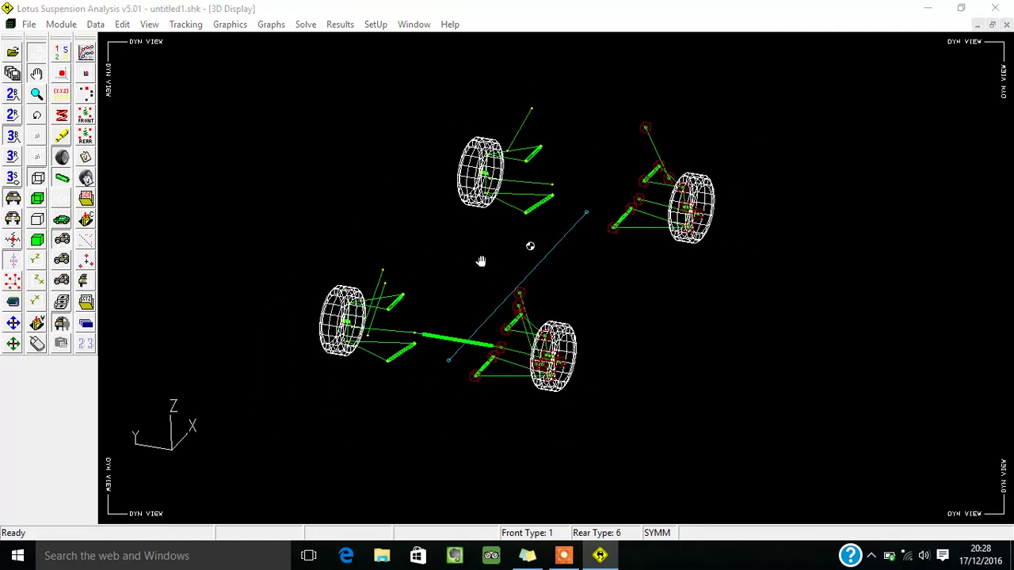
{"action": "left_click_drag", "start_coordinate": [480, 259], "coordinate": [434, 242]}
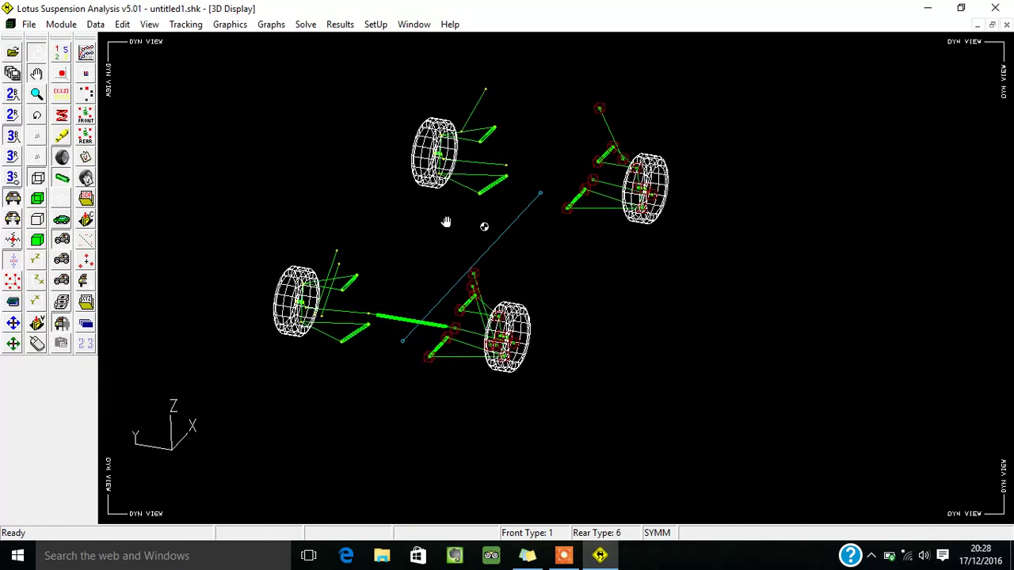
{"action": "left_click", "coordinate": [37, 93]}
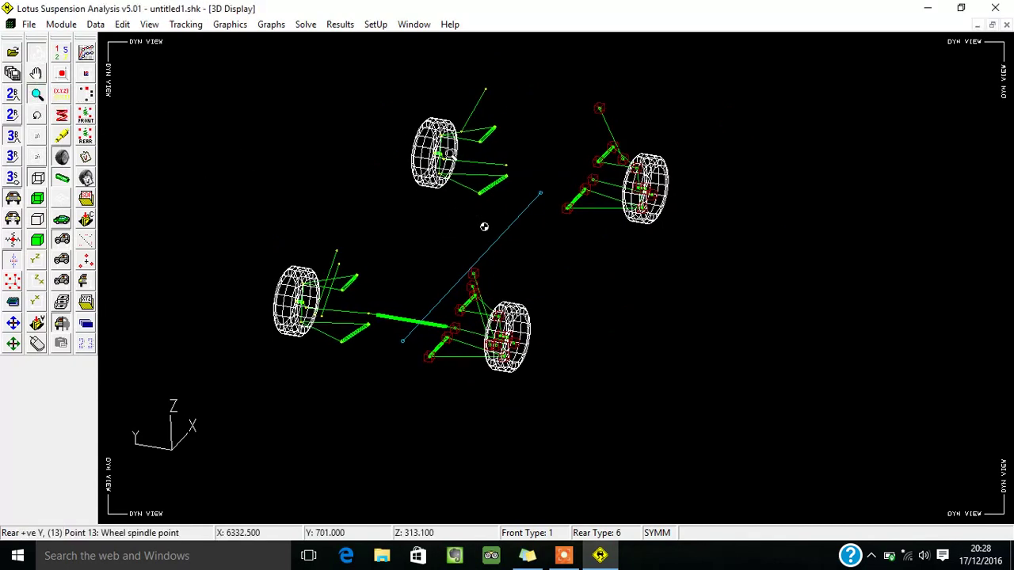
{"action": "left_click", "coordinate": [560, 275]}
{"action": "left_click_drag", "start_coordinate": [474, 169], "coordinate": [451, 186]}
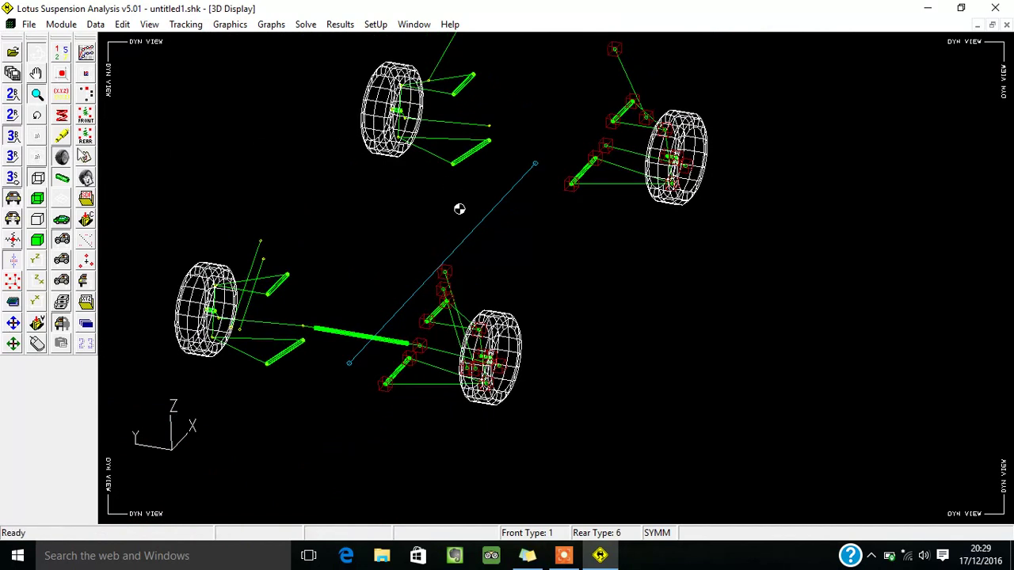
{"action": "left_click", "coordinate": [37, 117]}
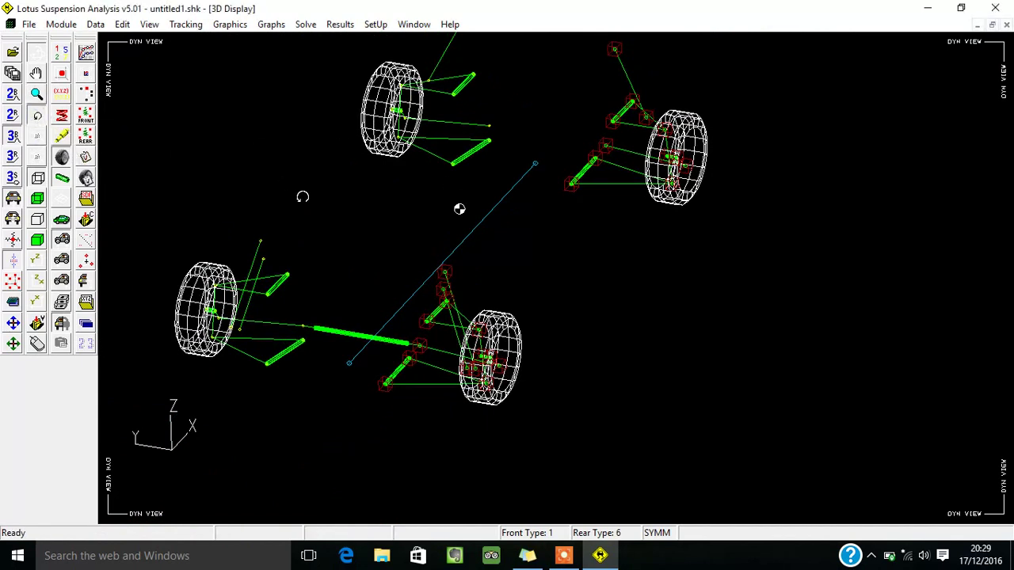
{"action": "left_click_drag", "start_coordinate": [403, 223], "coordinate": [230, 270]}
{"action": "left_click_drag", "start_coordinate": [446, 211], "coordinate": [512, 233]}
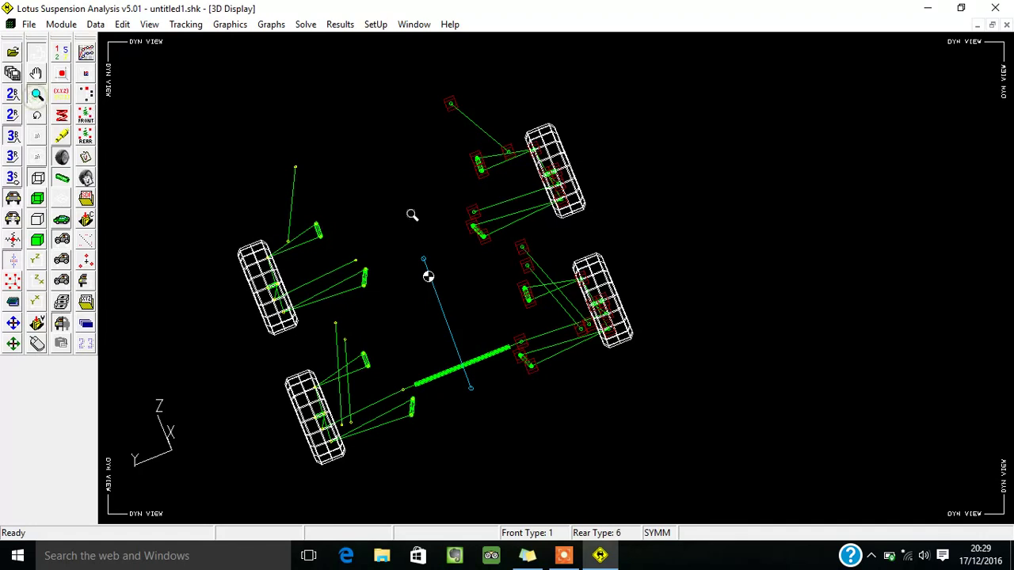
{"action": "left_click_drag", "start_coordinate": [412, 215], "coordinate": [400, 188]}
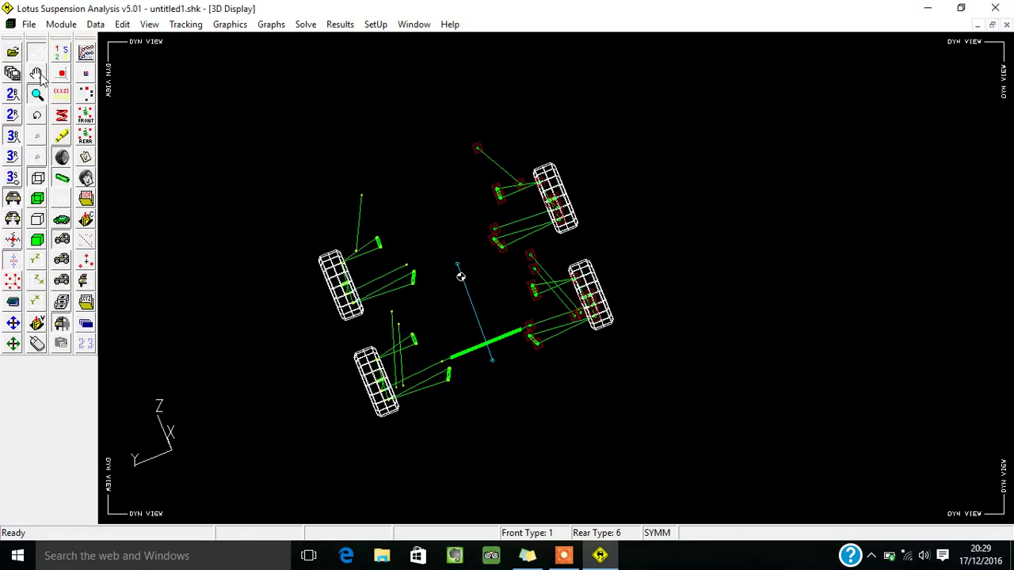
- Show the springs and dampers on all four corners of the suspension model in an angled 3D view
{"action": "left_click", "coordinate": [454, 267]}
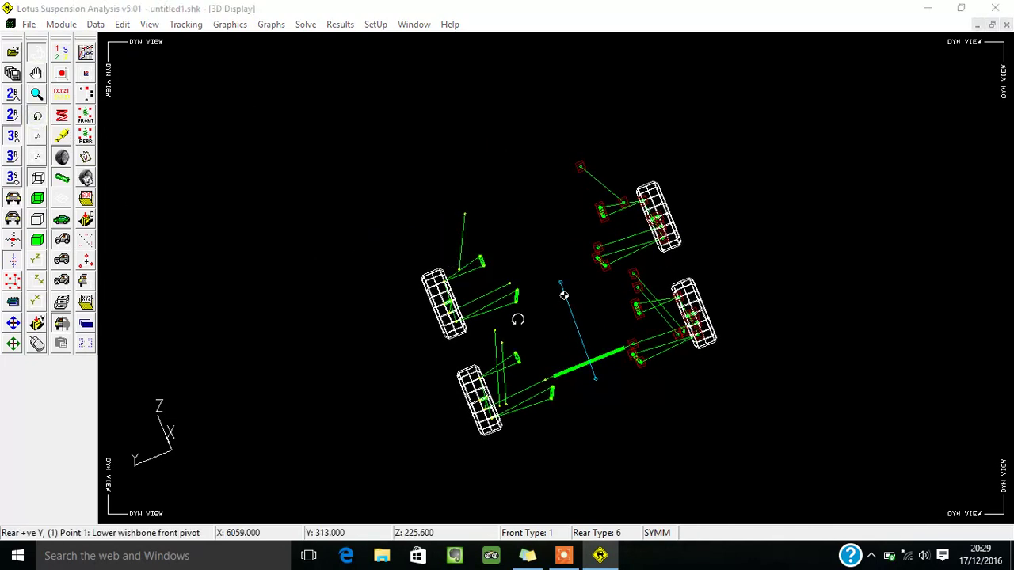
{"action": "left_click_drag", "start_coordinate": [518, 319], "coordinate": [689, 367]}
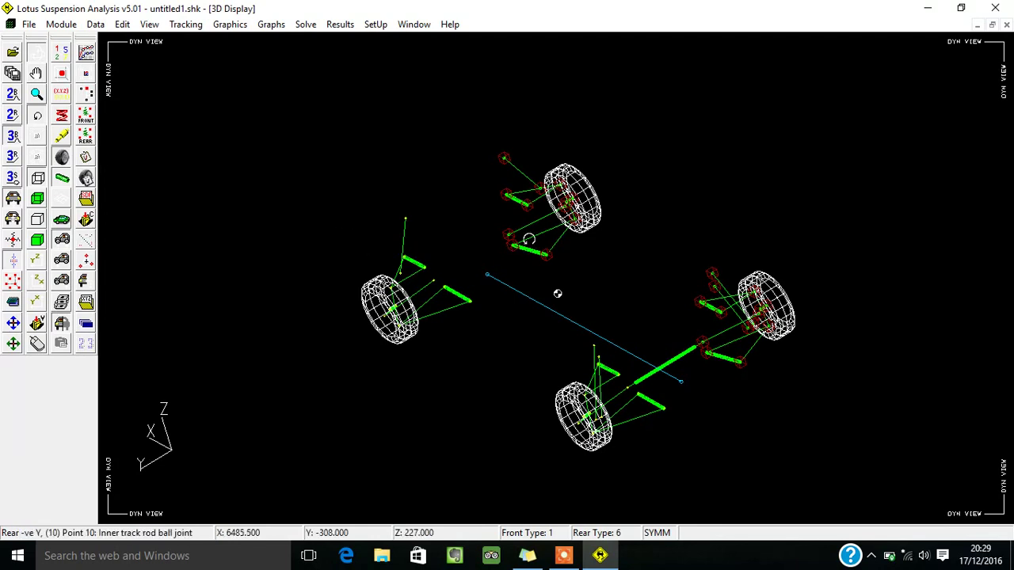
{"action": "left_click", "coordinate": [61, 117]}
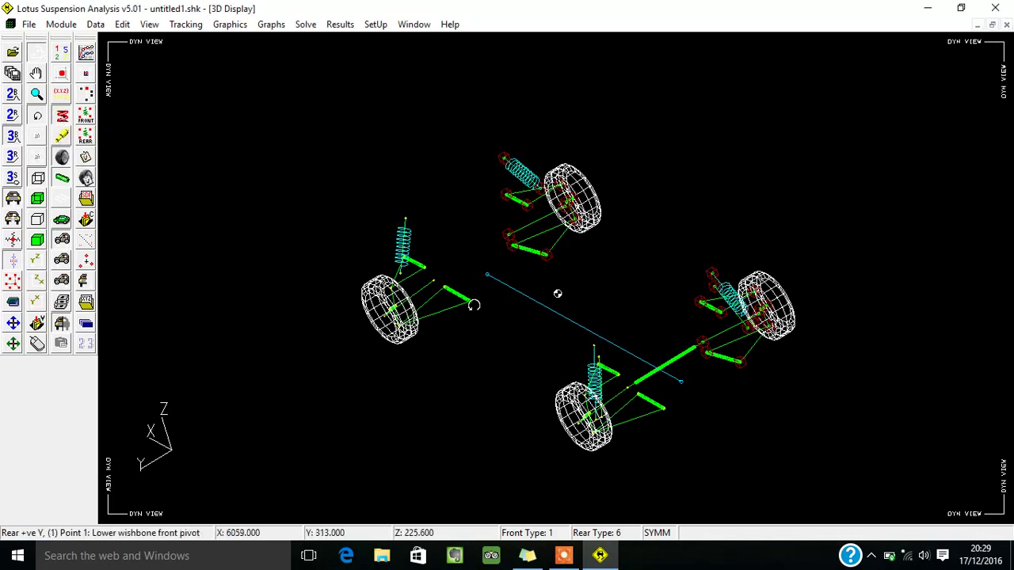
{"action": "left_click", "coordinate": [64, 137]}
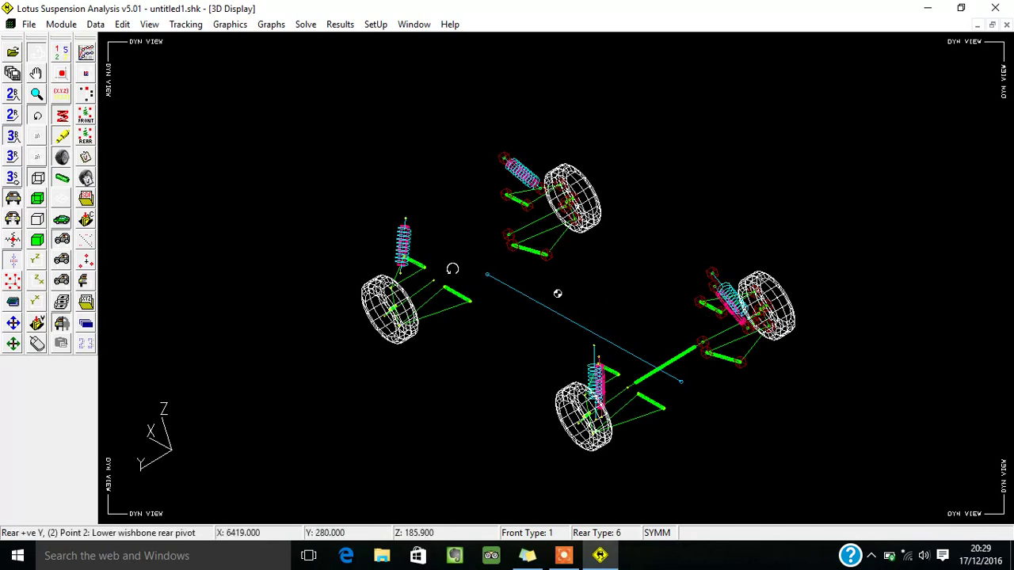
- Compare the suspension pivots with their enhanced graphics hidden and shown, leaving the enhanced graphics on
{"action": "left_click", "coordinate": [36, 93]}
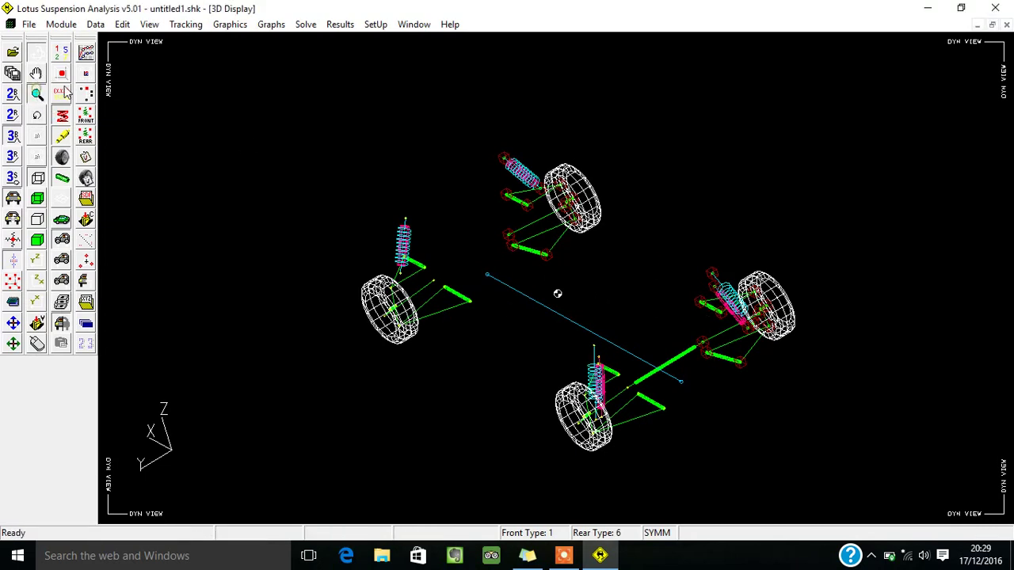
{"action": "left_click_drag", "start_coordinate": [528, 298], "coordinate": [533, 345]}
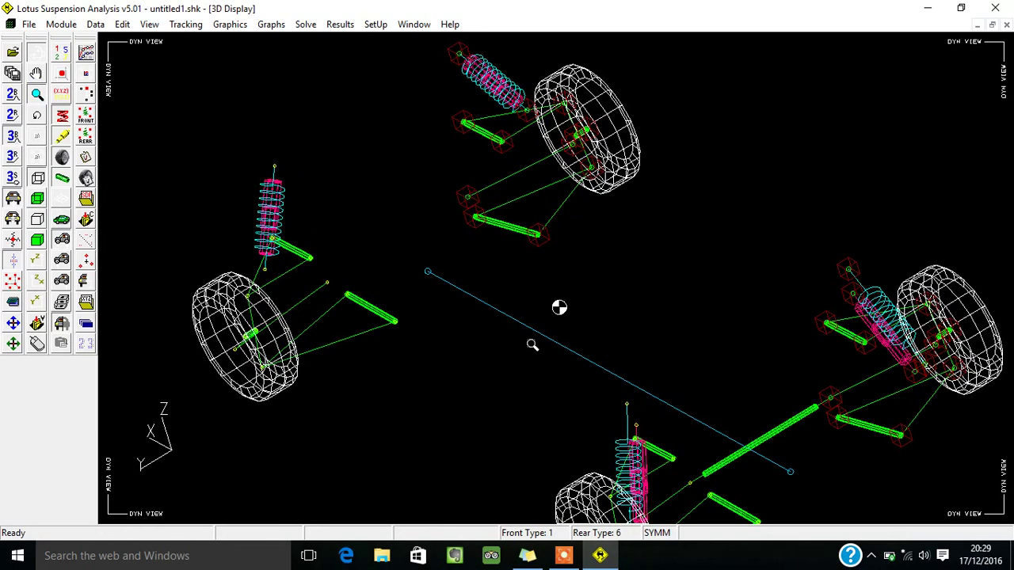
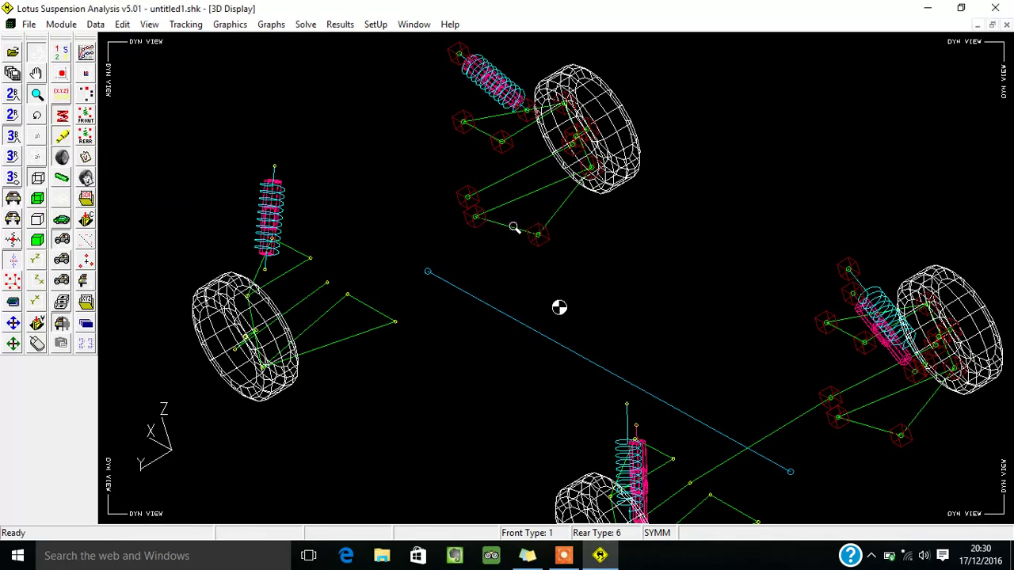
{"action": "left_click", "coordinate": [61, 179]}
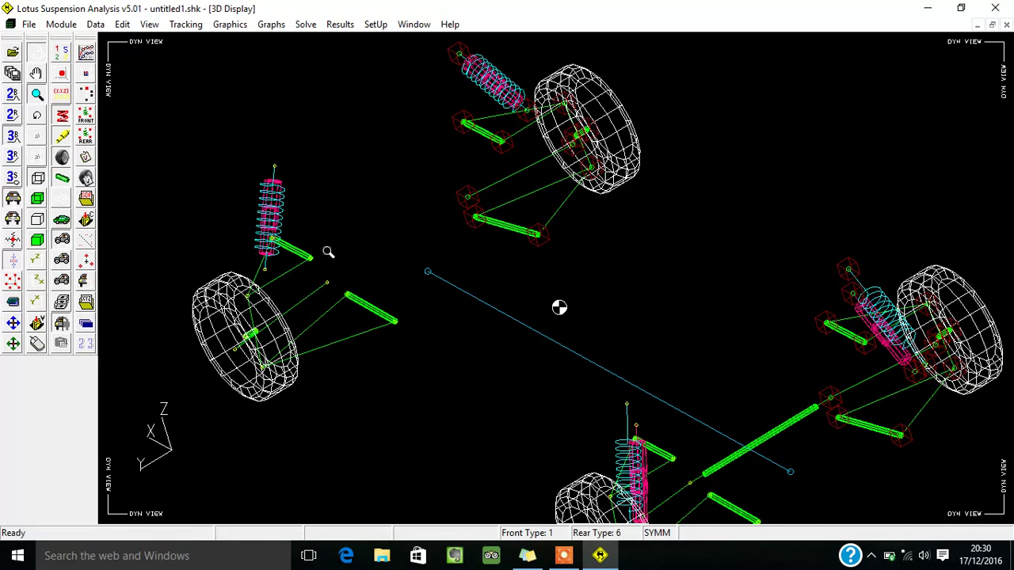
{"action": "left_click", "coordinate": [377, 315]}
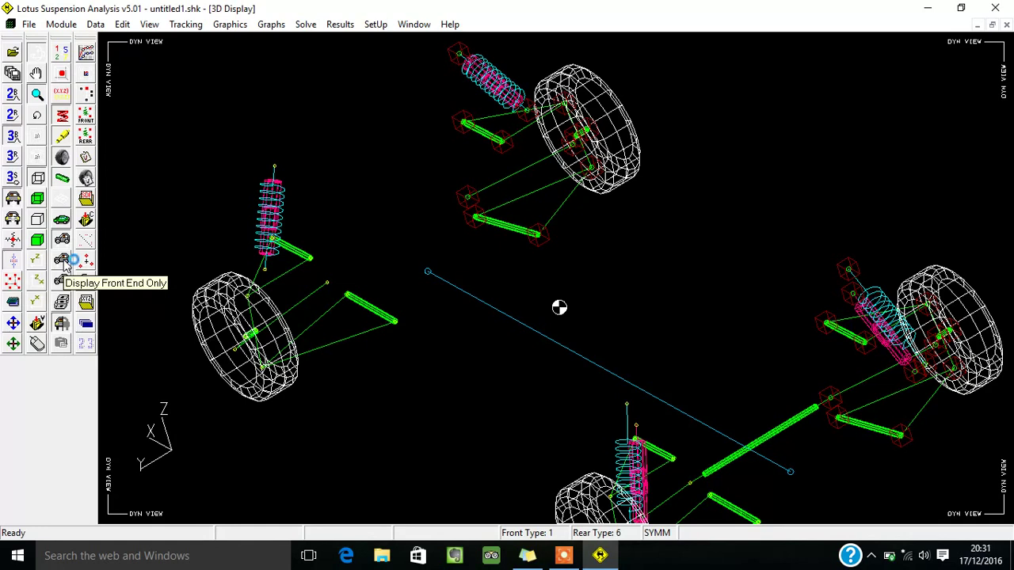
- View the front end only and the rear end only, and return to displaying both ends of the vehicle
{"action": "left_click", "coordinate": [63, 265]}
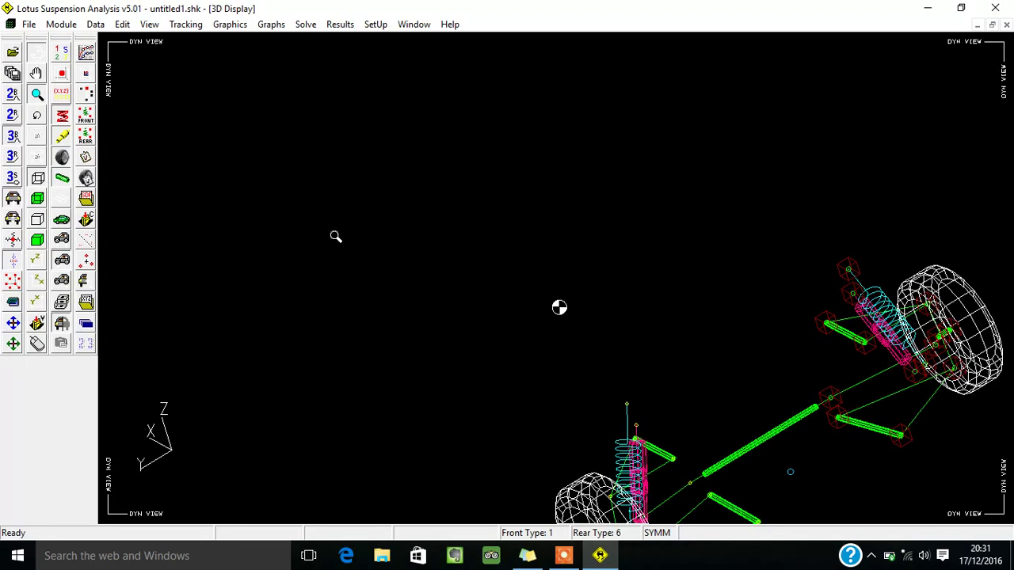
{"action": "left_click", "coordinate": [62, 282]}
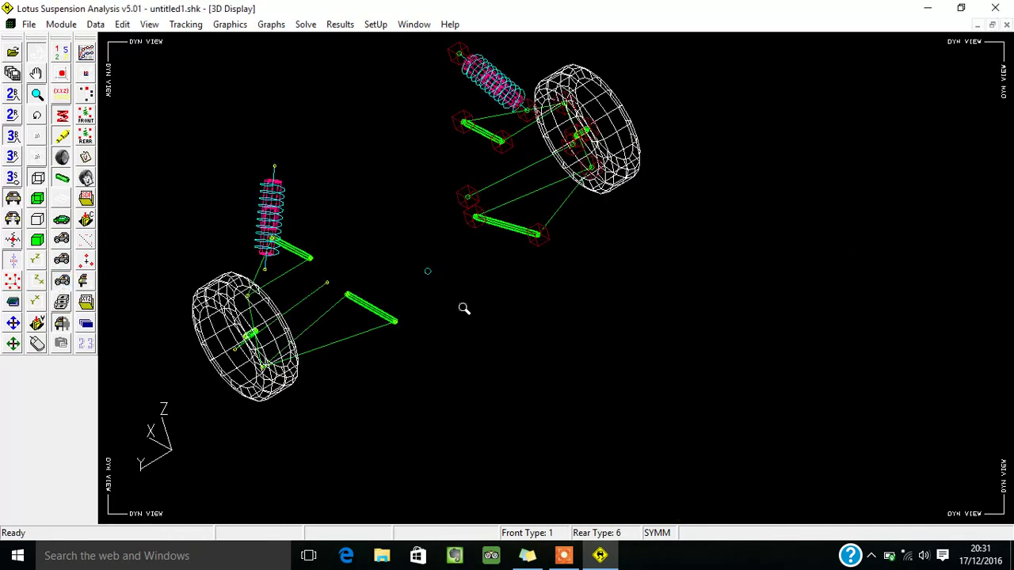
{"action": "left_click", "coordinate": [62, 240]}
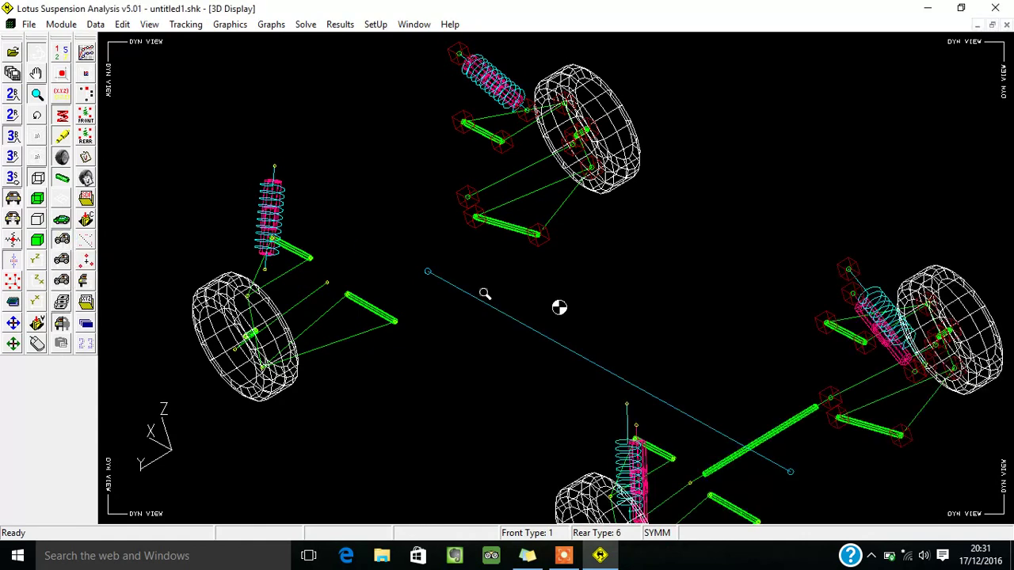
- Compare the single-side display with the display of both sides, leaving both sides shown
{"action": "left_click", "coordinate": [62, 325]}
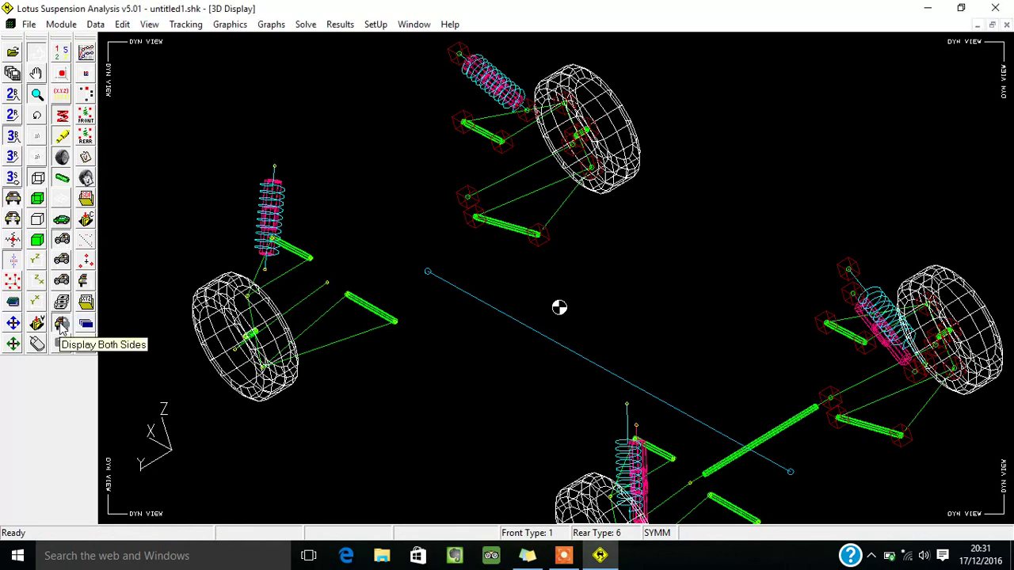
{"action": "left_click", "coordinate": [62, 325]}
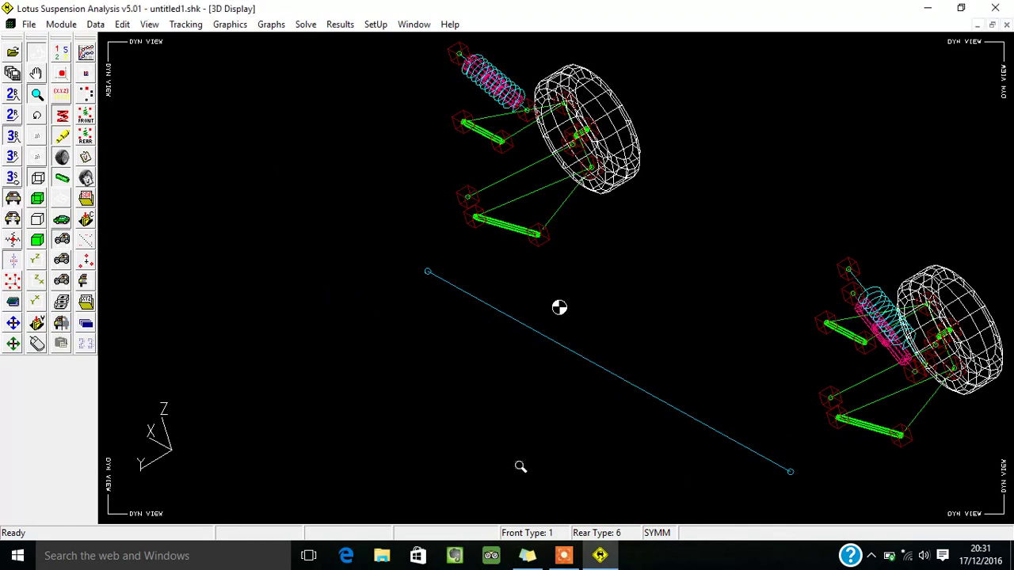
{"action": "left_click", "coordinate": [61, 324]}
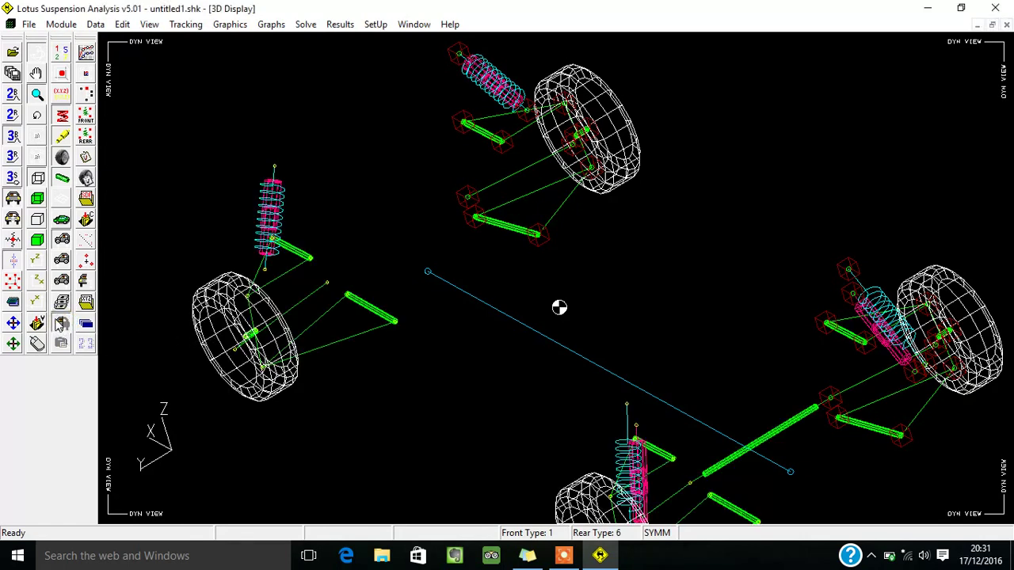
- Inspect the vehicle in the y-z, x-z and x-y views, fitting all four wheels in the x-y view
{"action": "left_click", "coordinate": [38, 261]}
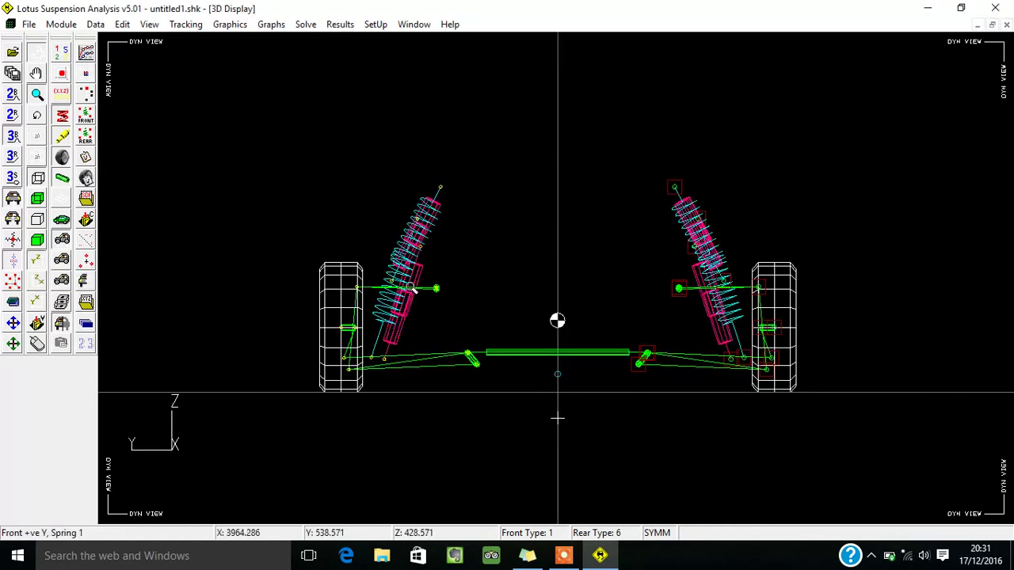
{"action": "left_click", "coordinate": [38, 282]}
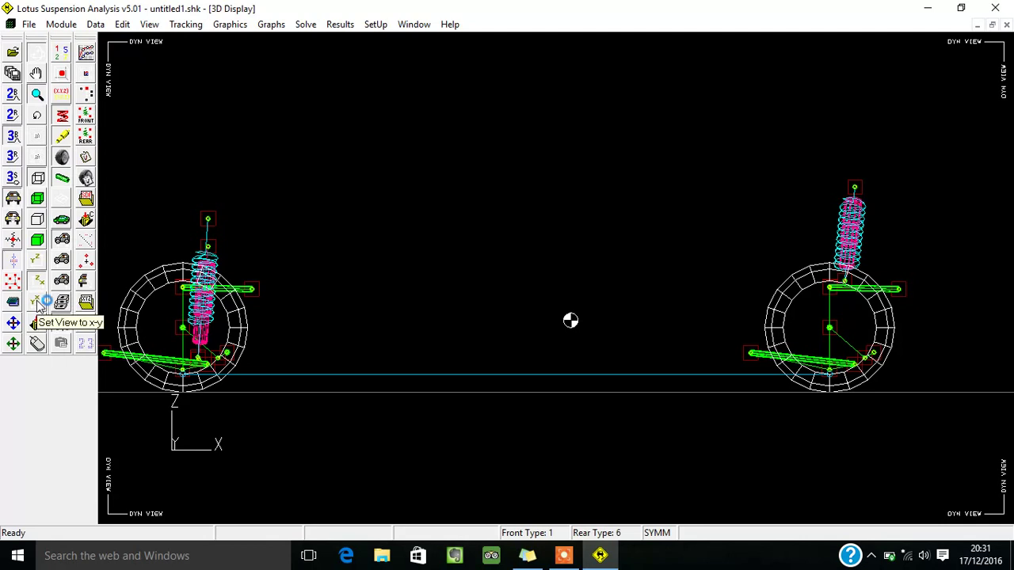
{"action": "left_click", "coordinate": [37, 303]}
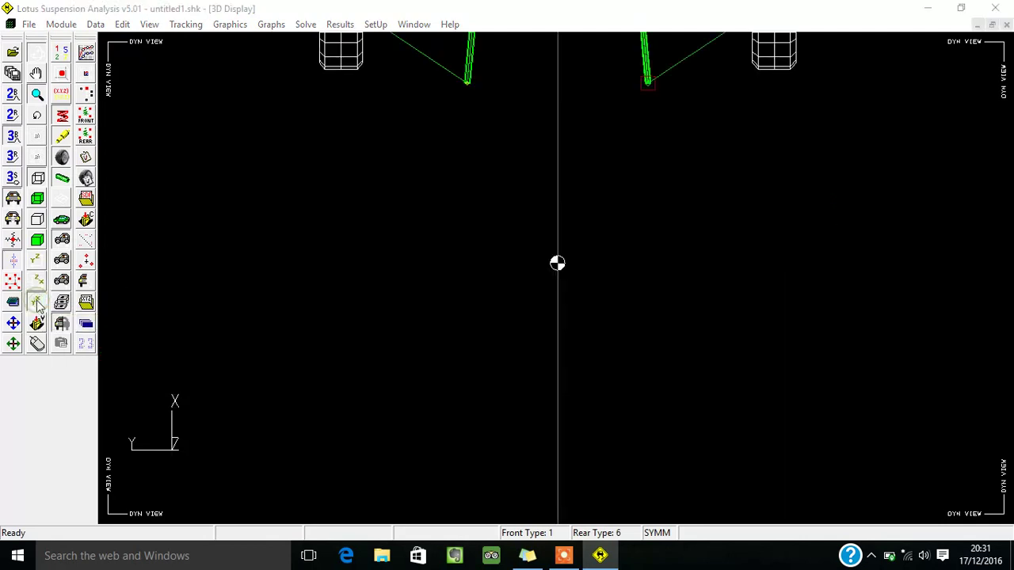
{"action": "left_click", "coordinate": [37, 95]}
{"action": "left_click_drag", "start_coordinate": [557, 297], "coordinate": [561, 266]}
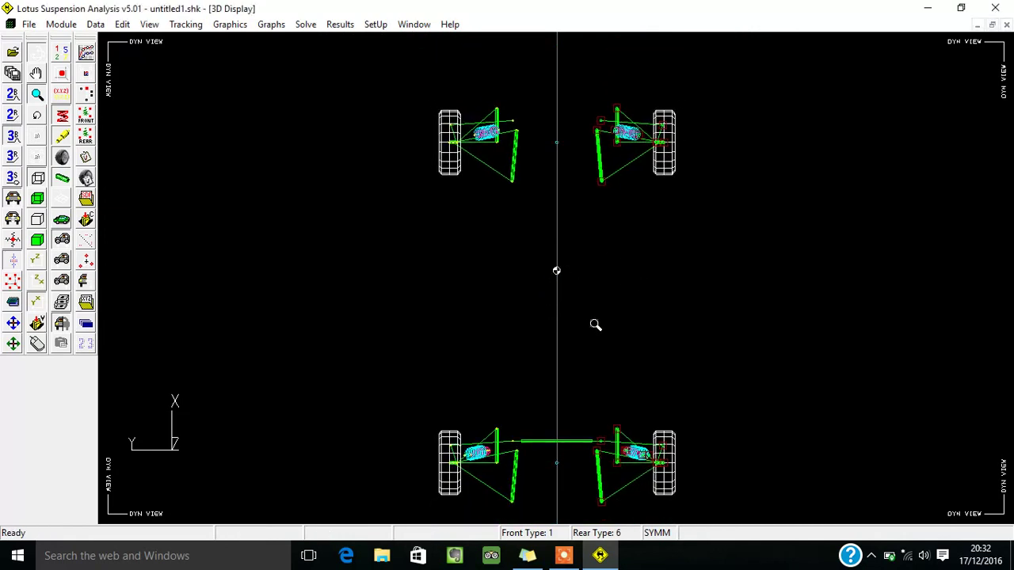
- Set the view to y-z, enlarge the model and display the front end only
{"action": "left_click", "coordinate": [37, 261]}
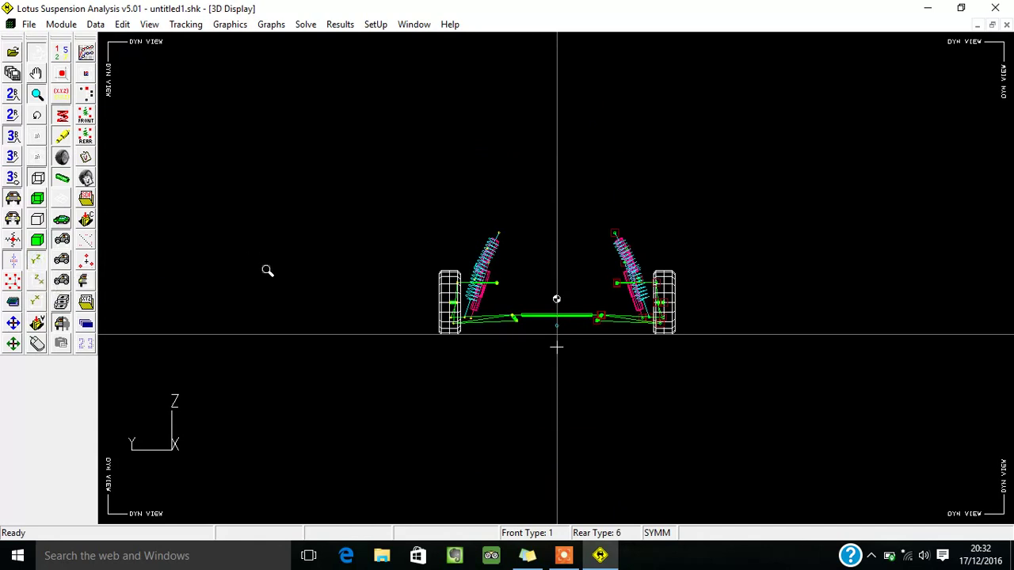
{"action": "left_click", "coordinate": [567, 293]}
{"action": "left_click", "coordinate": [560, 340]}
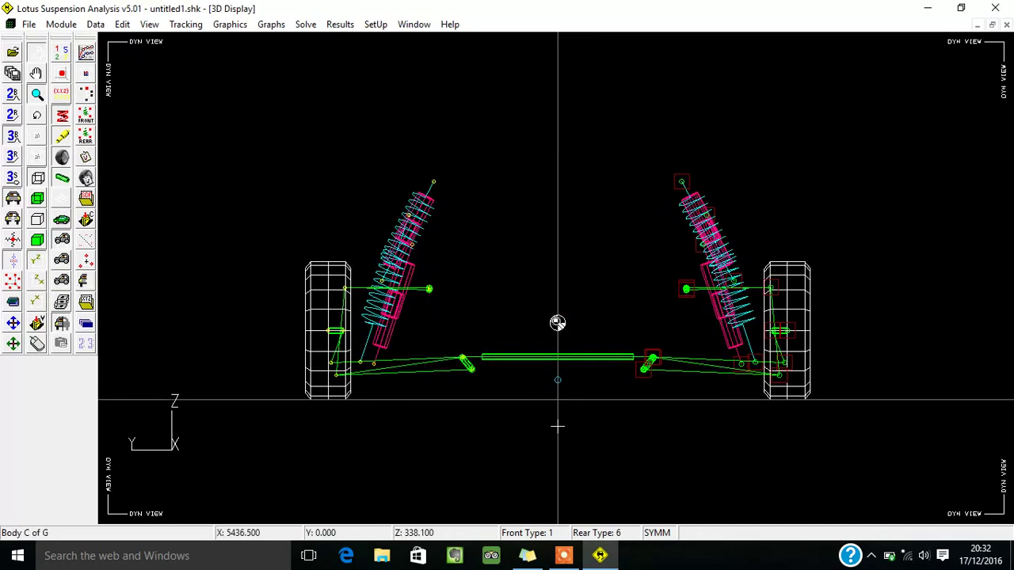
{"action": "left_click", "coordinate": [557, 322]}
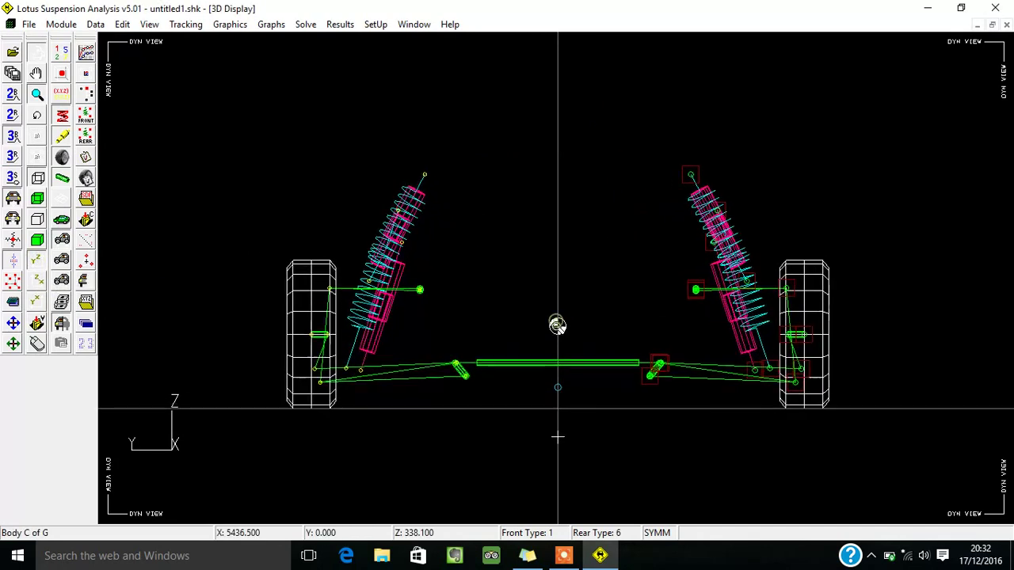
{"action": "left_click", "coordinate": [61, 279]}
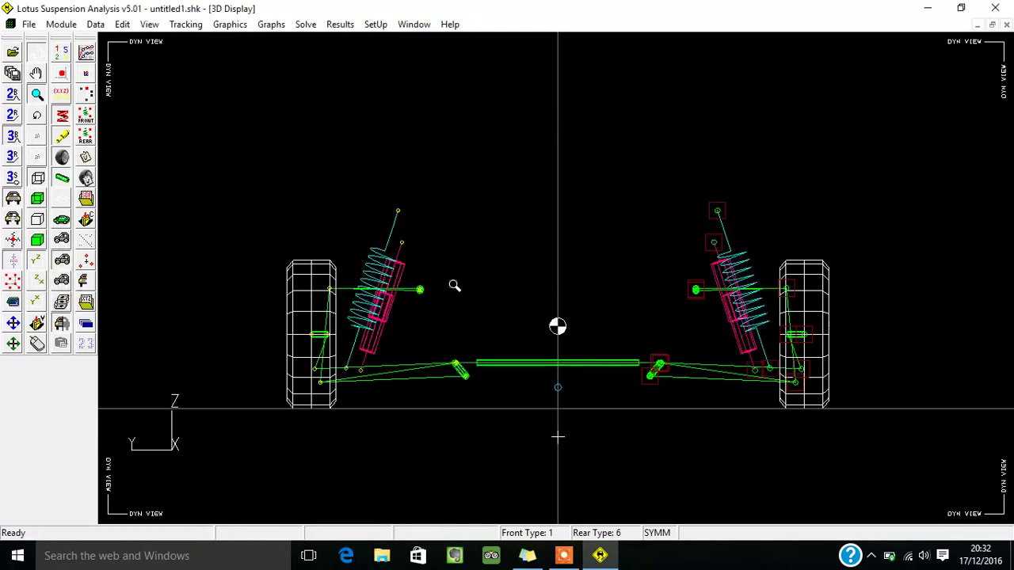
- Examine the front suspension's wishbones, pivots, steering links and spring-damper units from an angled view, up close and as a whole
{"action": "left_click", "coordinate": [36, 119]}
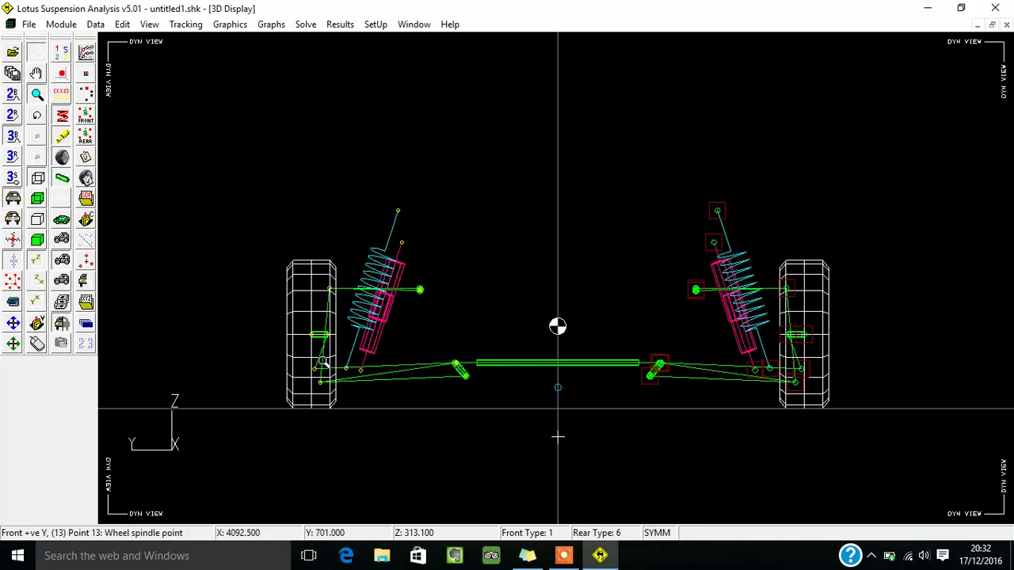
{"action": "left_click", "coordinate": [37, 115]}
{"action": "left_click_drag", "start_coordinate": [428, 314], "coordinate": [370, 328]}
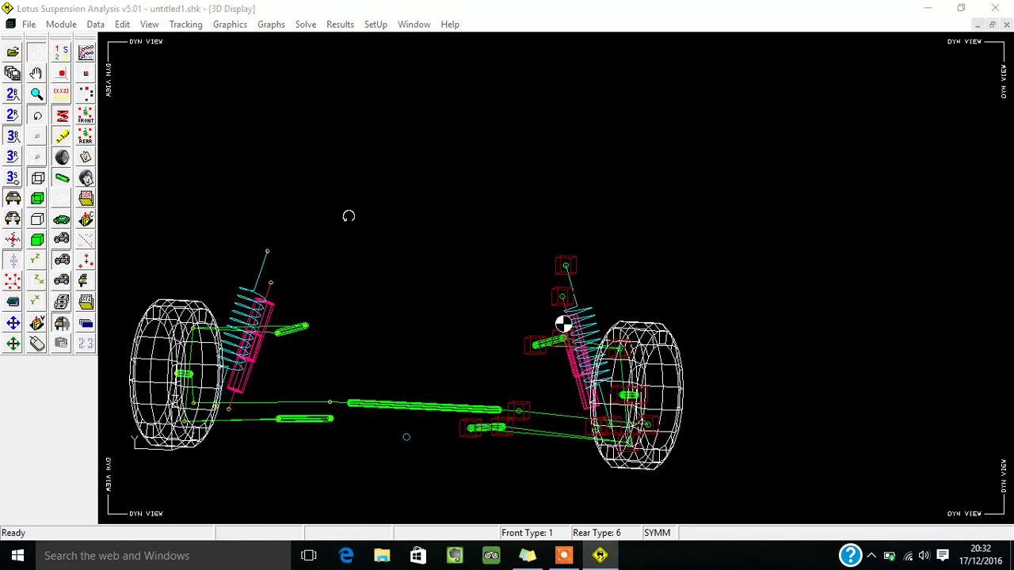
{"action": "left_click", "coordinate": [36, 73]}
{"action": "left_click_drag", "start_coordinate": [310, 346], "coordinate": [515, 194]}
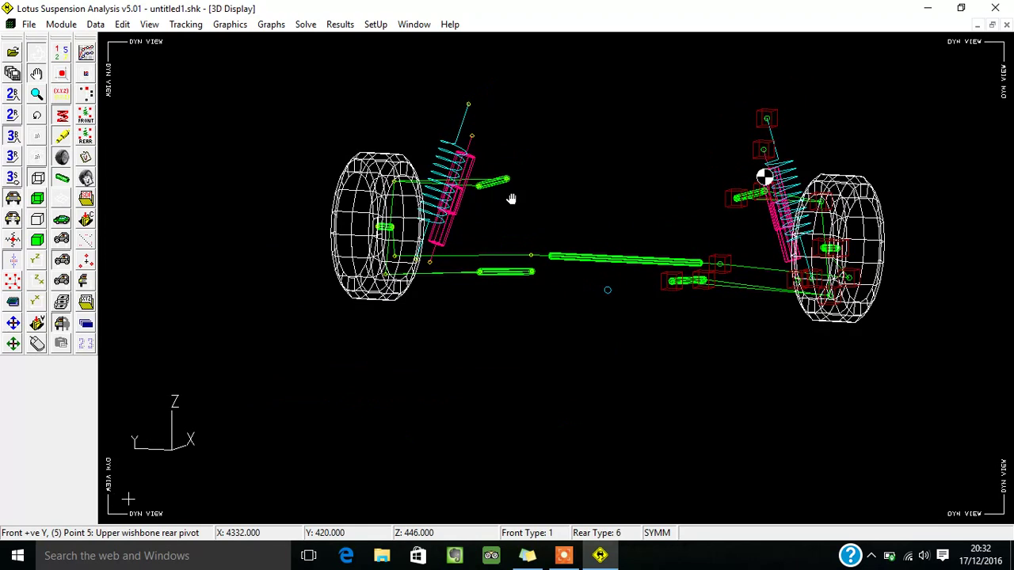
{"action": "left_click", "coordinate": [37, 94]}
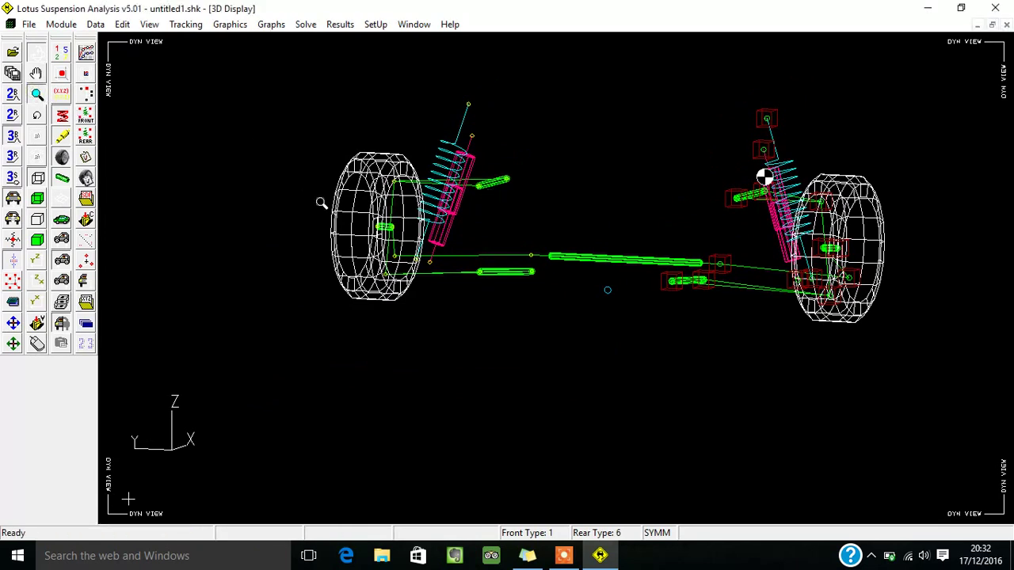
{"action": "left_click", "coordinate": [369, 272]}
{"action": "left_click", "coordinate": [372, 267]}
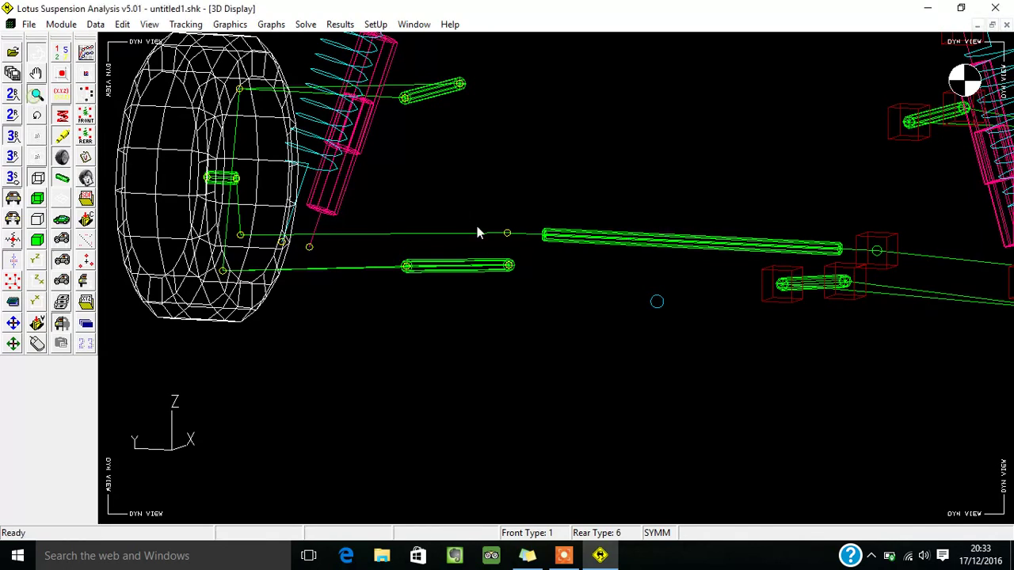
{"action": "scroll", "coordinate": [485, 217], "scroll_direction": "down", "scroll_amount": 1}
{"action": "scroll", "coordinate": [492, 208], "scroll_direction": "down", "scroll_amount": 1}
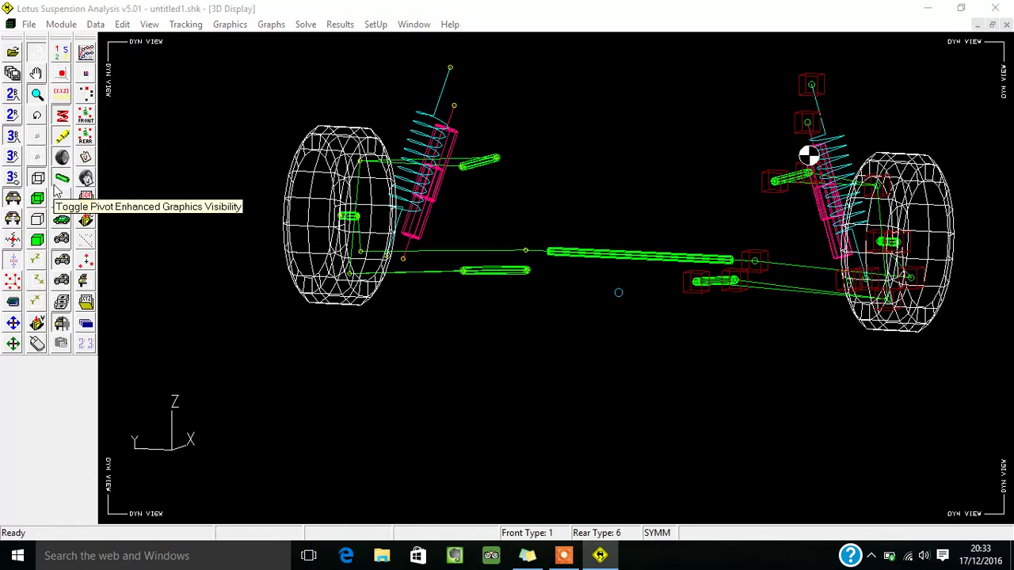
- Turn on the point coordinate labels and centre the whole front suspension in the y-z view
{"action": "left_click", "coordinate": [61, 95]}
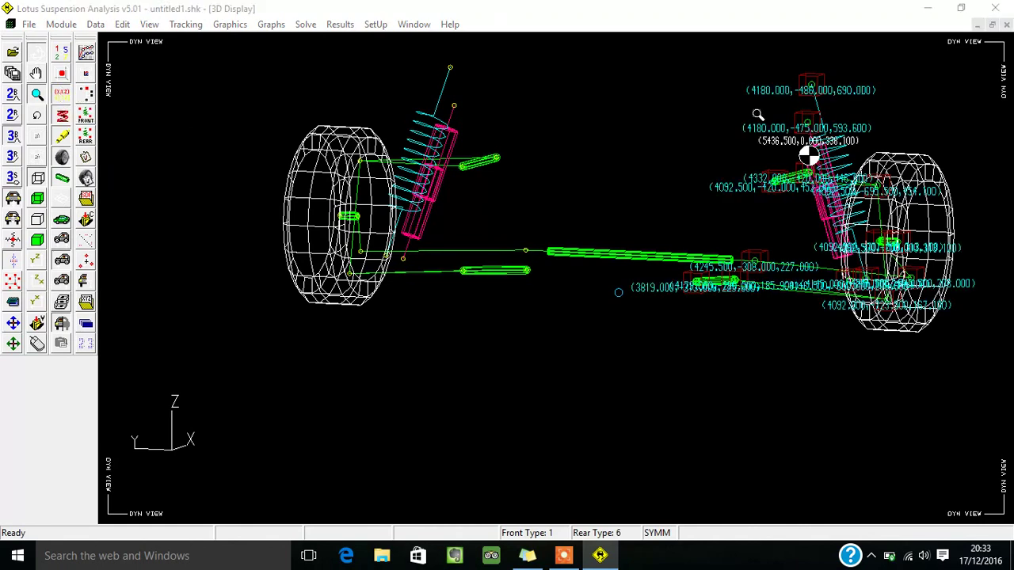
{"action": "left_click_drag", "start_coordinate": [759, 115], "coordinate": [791, 129]}
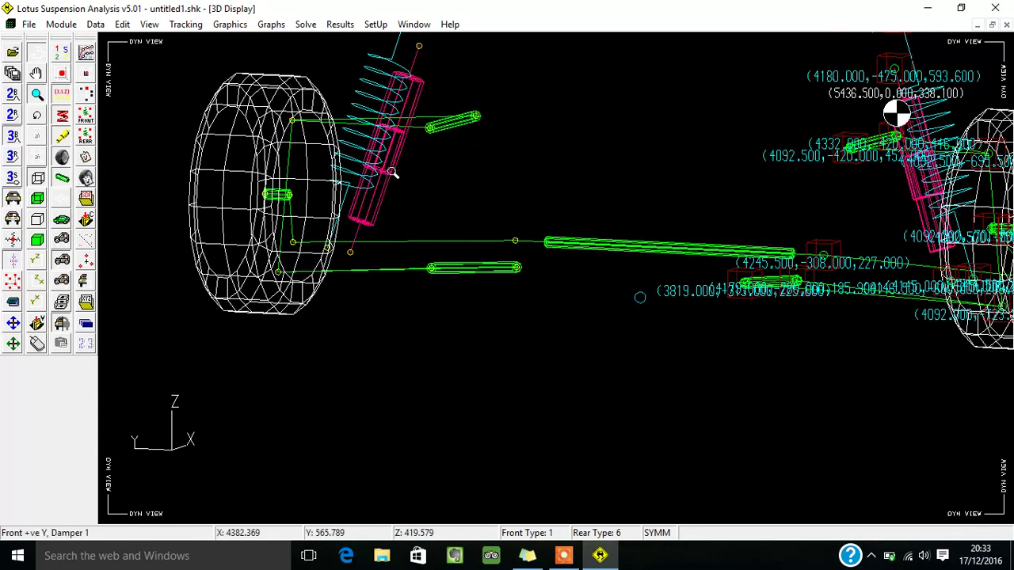
{"action": "left_click", "coordinate": [38, 276]}
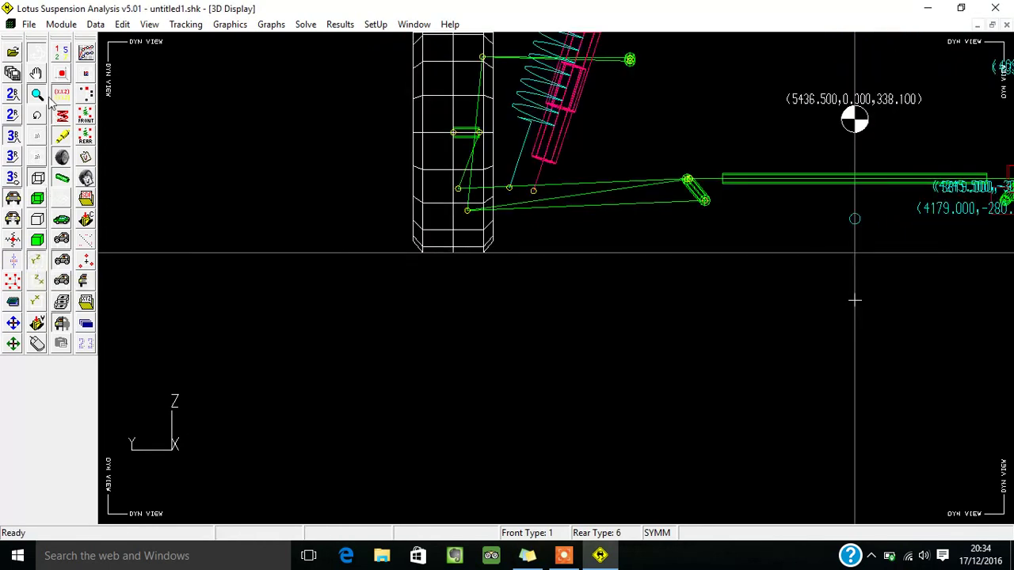
{"action": "left_click", "coordinate": [669, 169]}
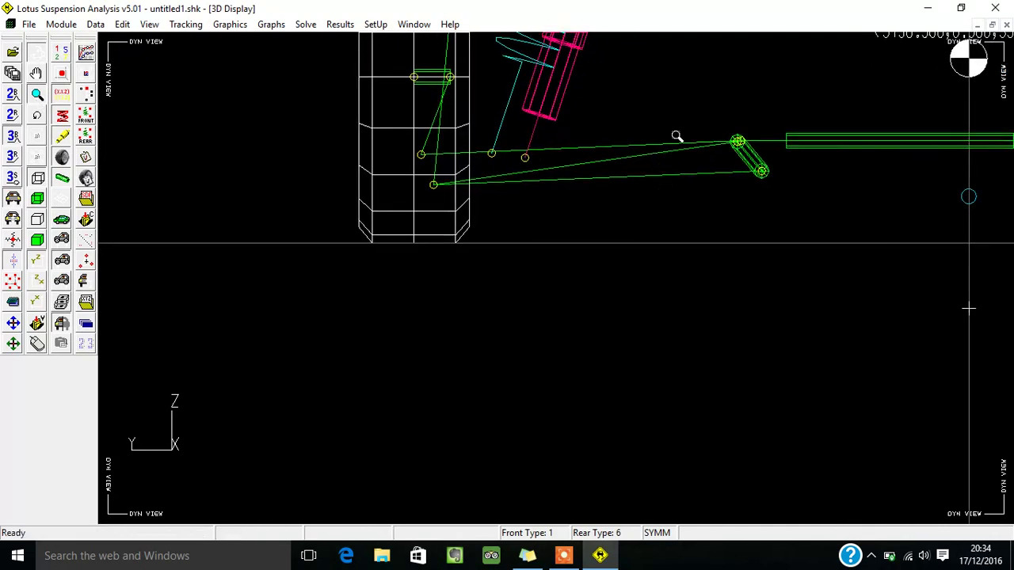
{"action": "right_click", "coordinate": [688, 119]}
{"action": "right_click", "coordinate": [691, 89]}
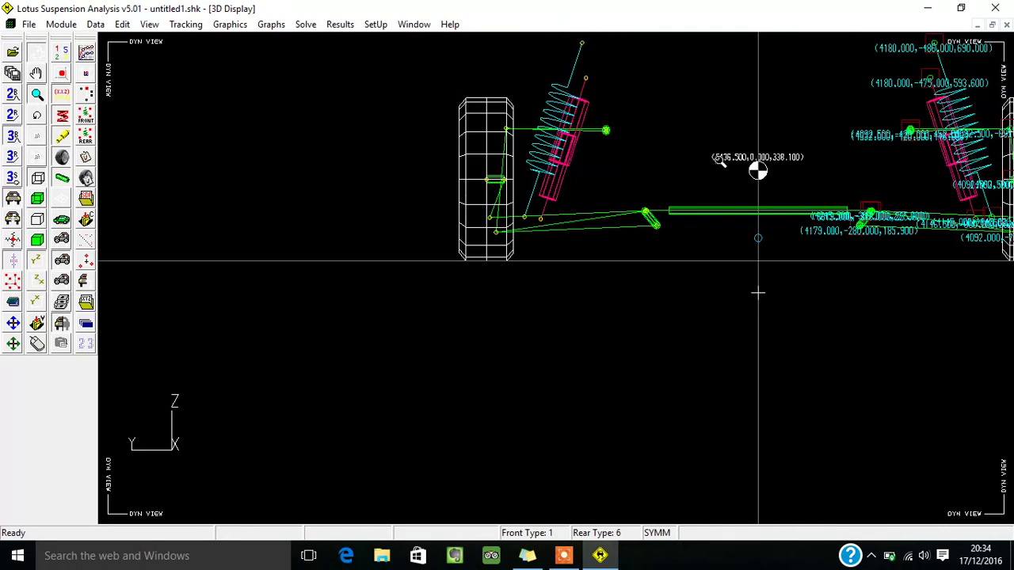
{"action": "left_click", "coordinate": [36, 73]}
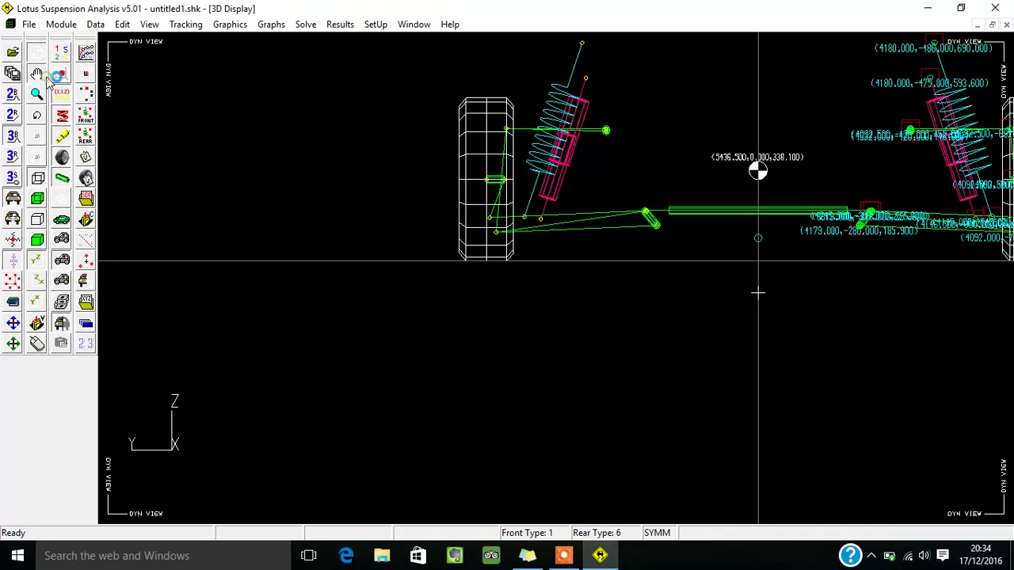
{"action": "left_click_drag", "start_coordinate": [708, 127], "coordinate": [398, 244]}
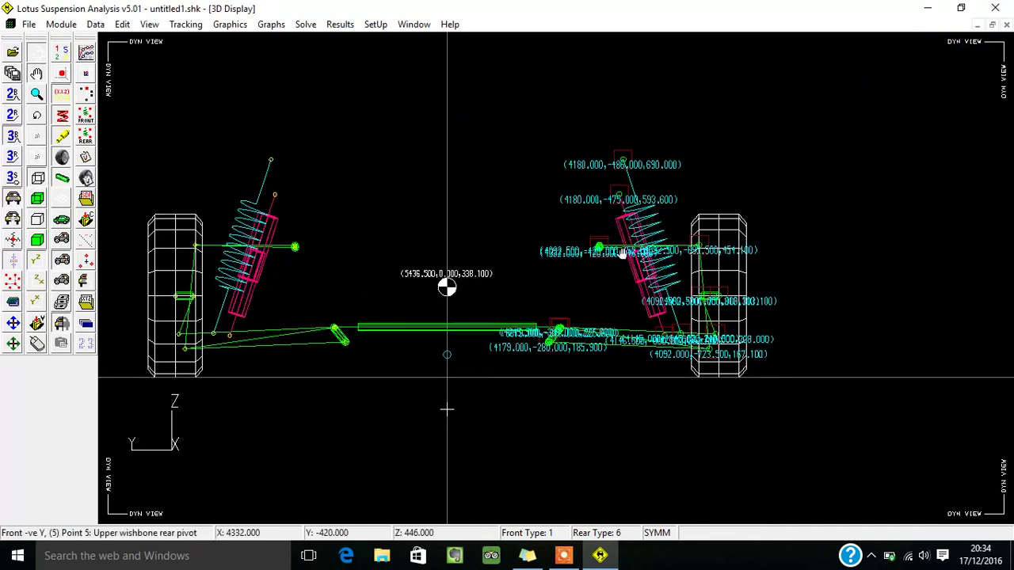
- Enlarge the negative-Y side of the front suspension and inspect the coordinates of the damper body end point
{"action": "left_click", "coordinate": [36, 94]}
{"action": "left_click", "coordinate": [510, 226]}
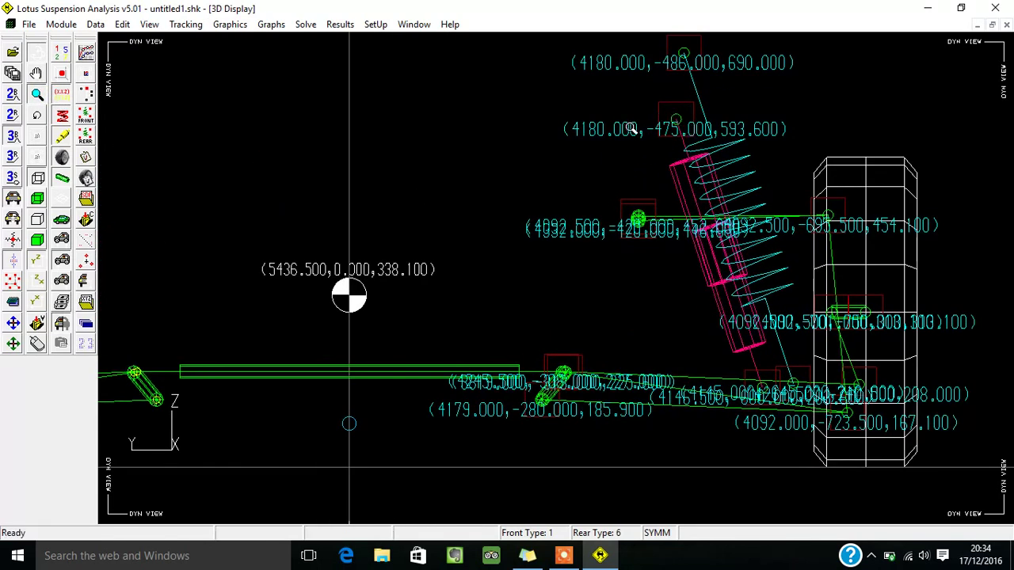
{"action": "left_click", "coordinate": [679, 127]}
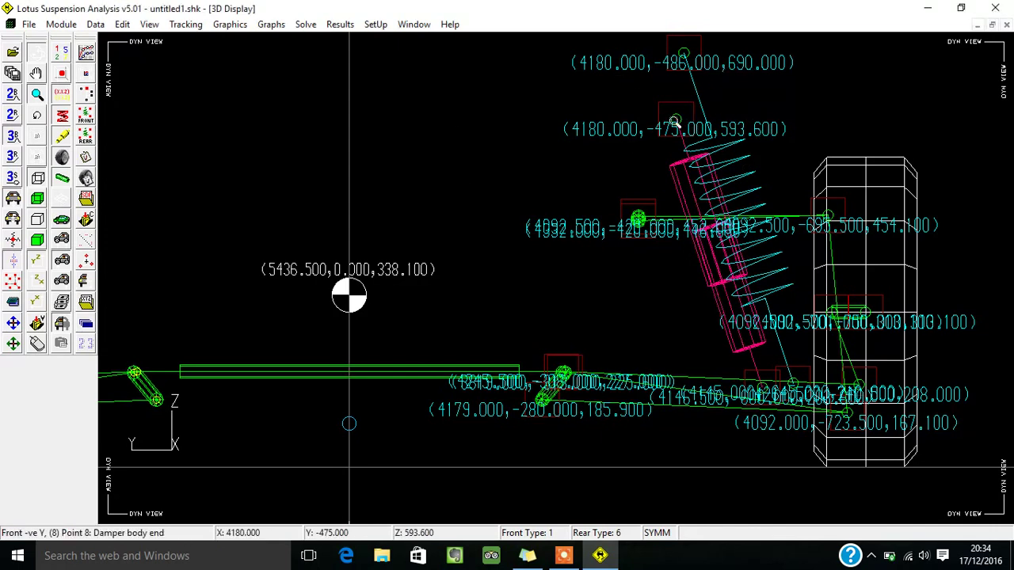
- Compare the front suspension with the point limit boxes hidden and displayed, leaving the boxes shown
{"action": "left_click", "coordinate": [63, 73]}
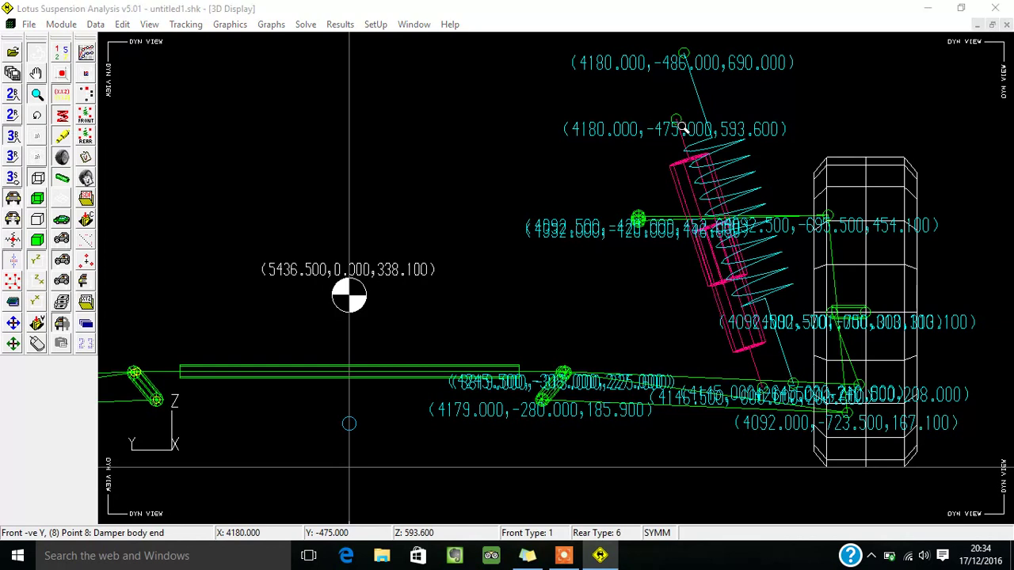
{"action": "left_click", "coordinate": [67, 73]}
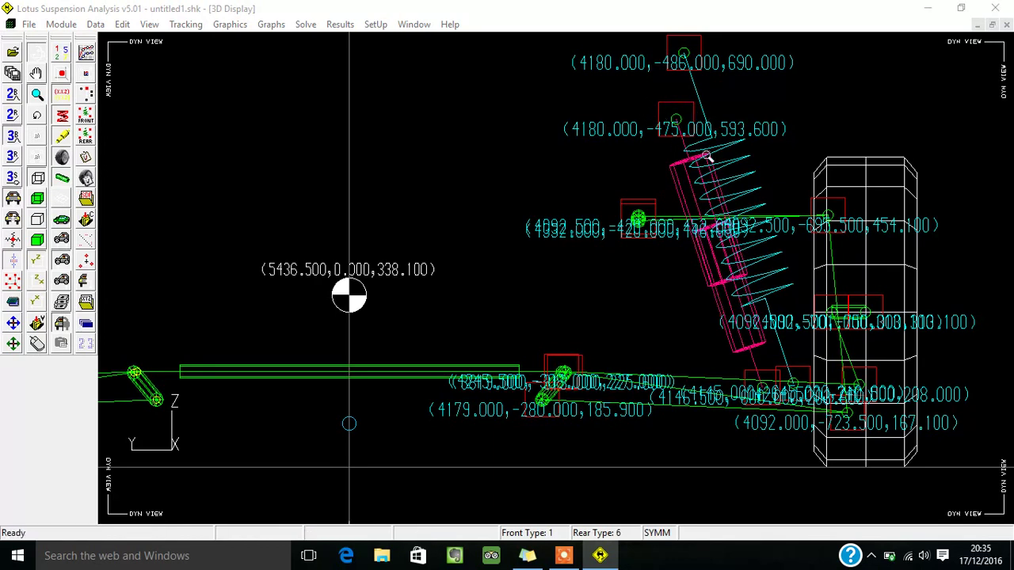
{"action": "left_click", "coordinate": [62, 72]}
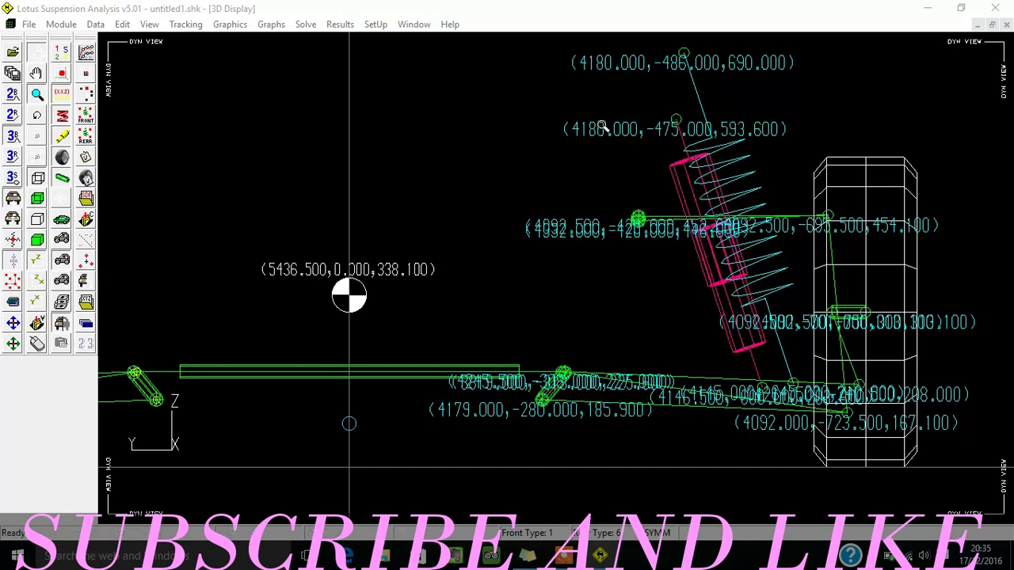
{"action": "left_click", "coordinate": [62, 74]}
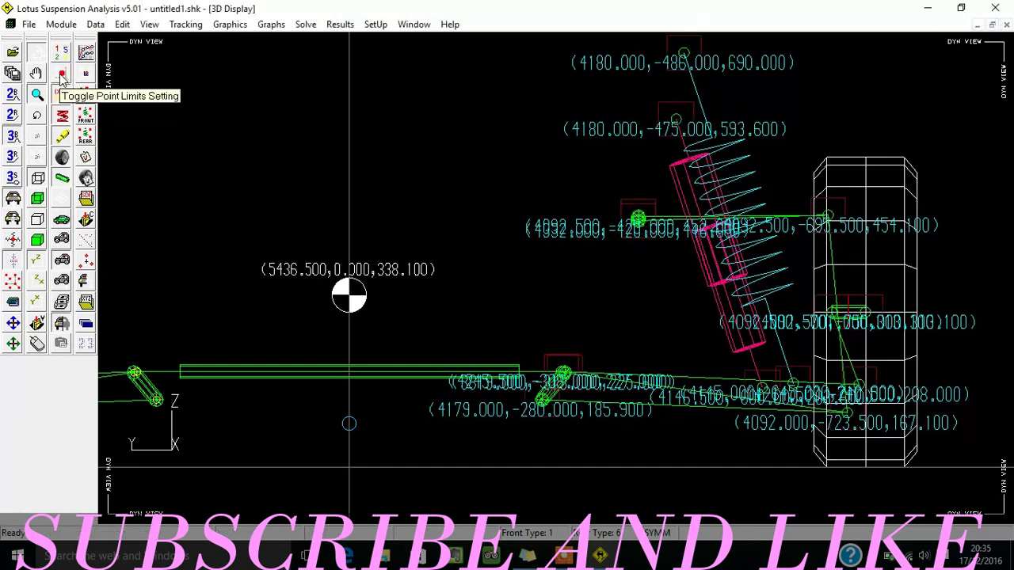